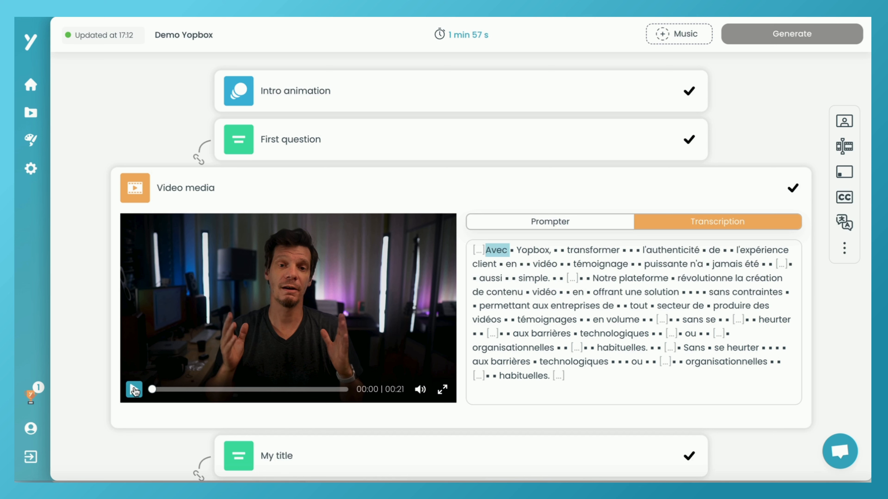
# - Remove the first "sans se heurter aux barrières technologiques ou organisationnelles habituelles" passage from the transcription and play the video from "vidéos"
pyautogui.click(134, 390)
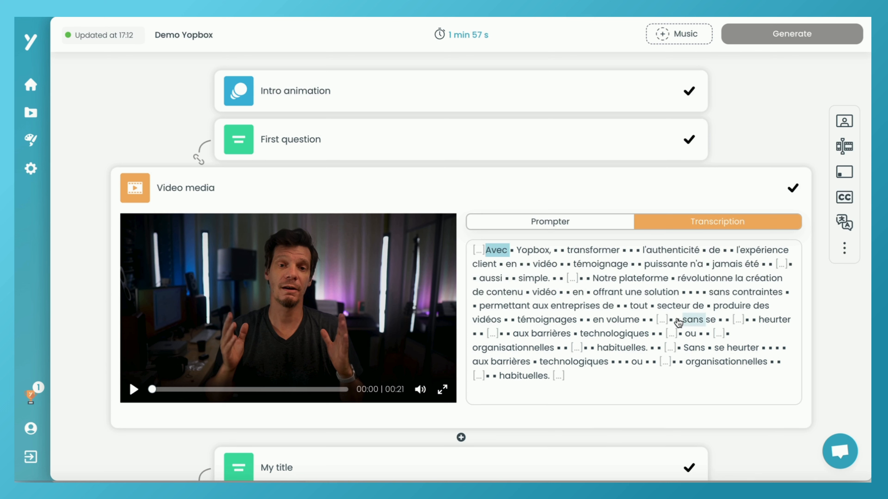
pyautogui.moveTo(677, 324); pyautogui.dragTo(661, 354)
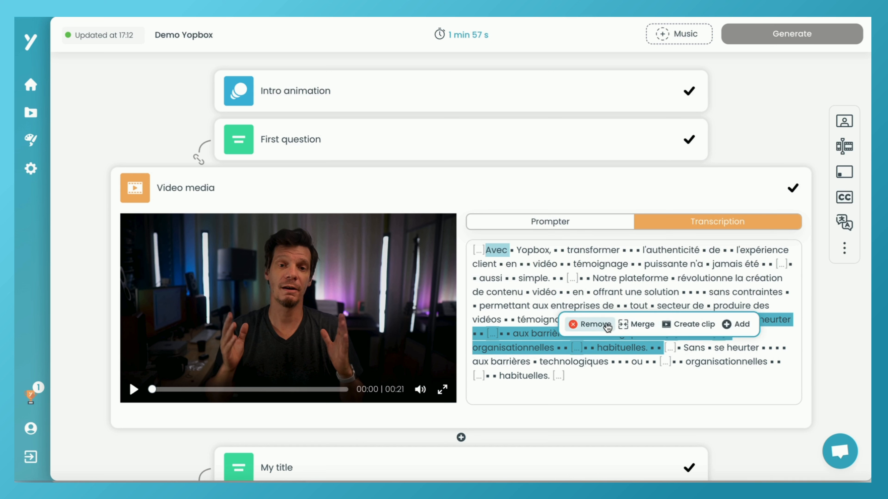
pyautogui.click(594, 325)
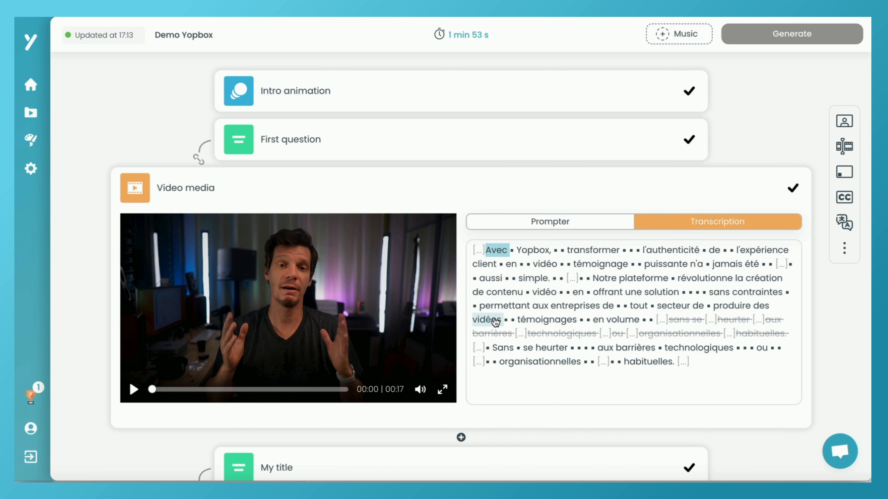
pyautogui.click(495, 320)
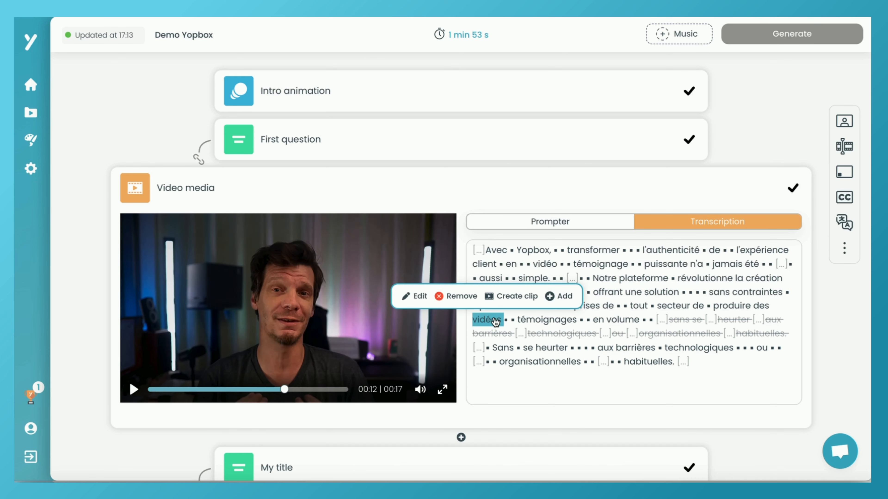
pyautogui.click(134, 390)
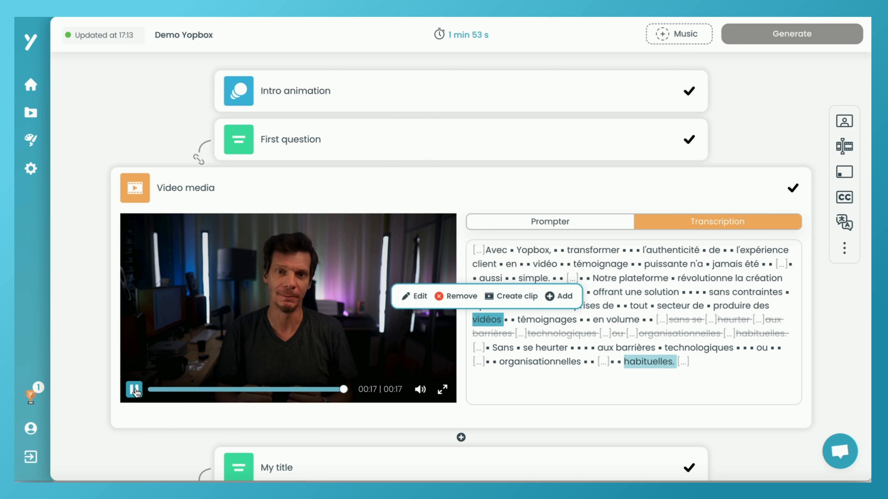
# - Examine the removed passage, the video at the words "vidéo" and "entreprises", and the video editing rhythm options
pyautogui.click(643, 335)
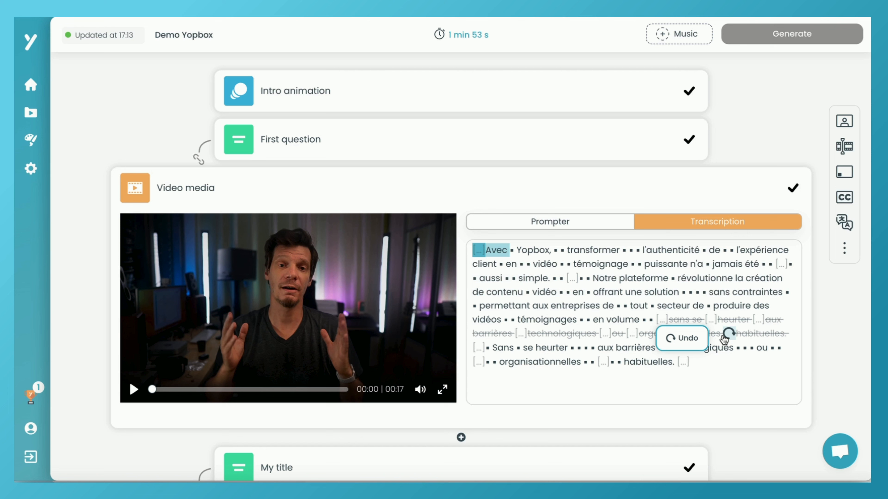
pyautogui.click(547, 268)
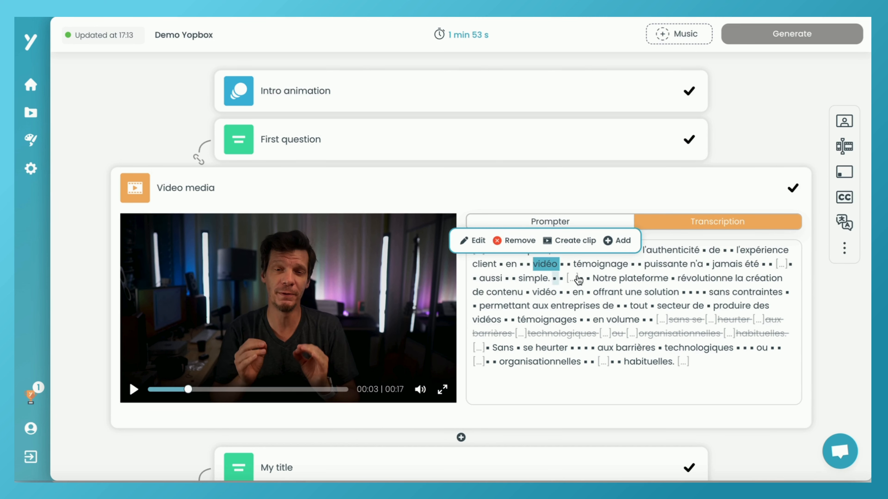
pyautogui.click(586, 309)
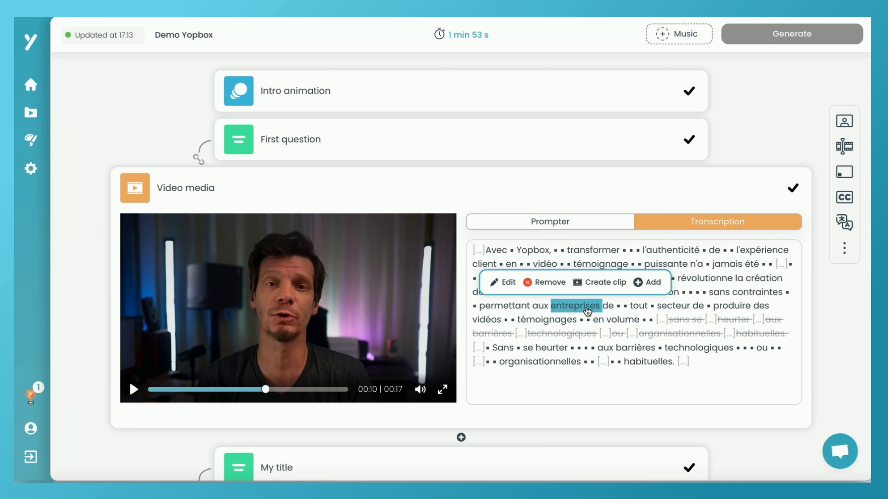
pyautogui.click(844, 147)
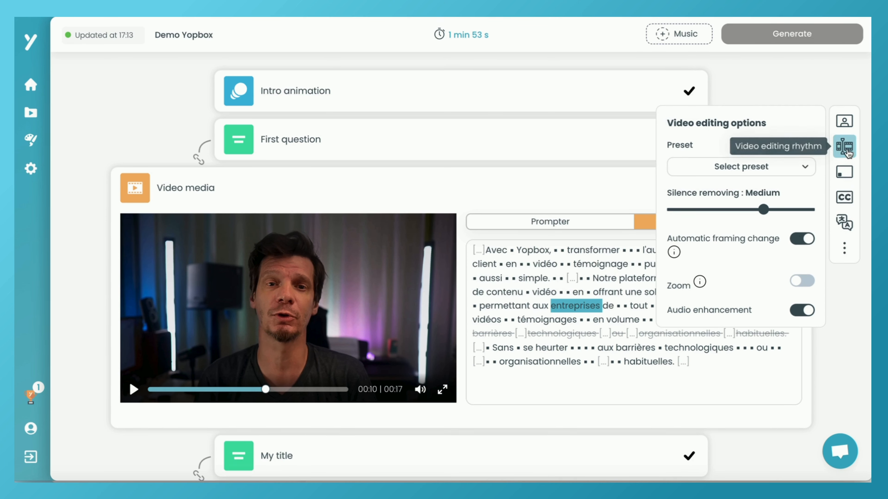
pyautogui.click(846, 150)
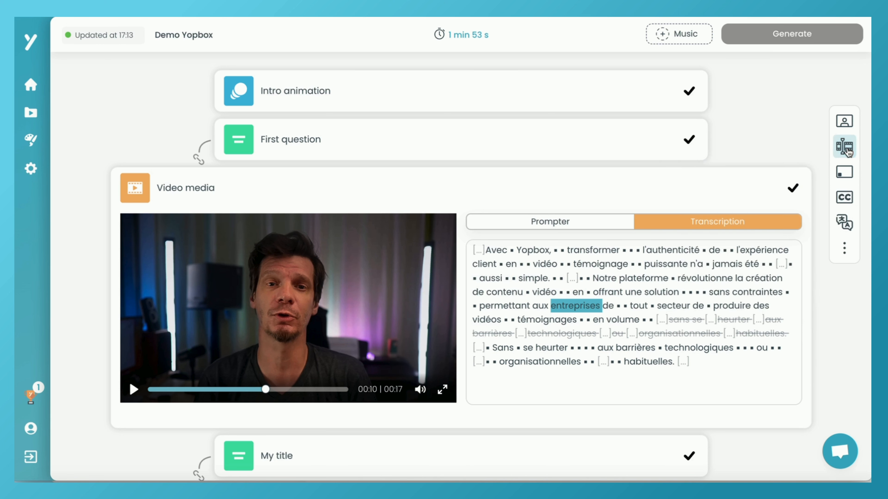
# - Try the watermark in the video's bottom-right corner and switch it off again
pyautogui.click(844, 172)
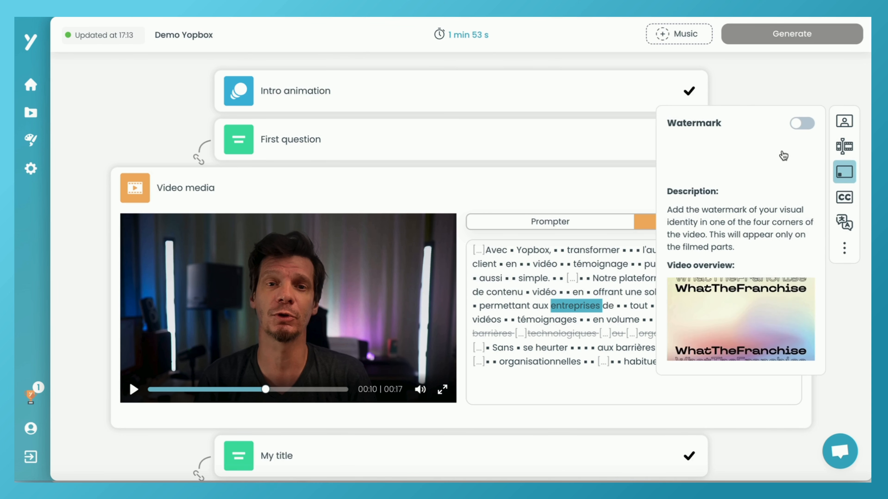
pyautogui.click(802, 124)
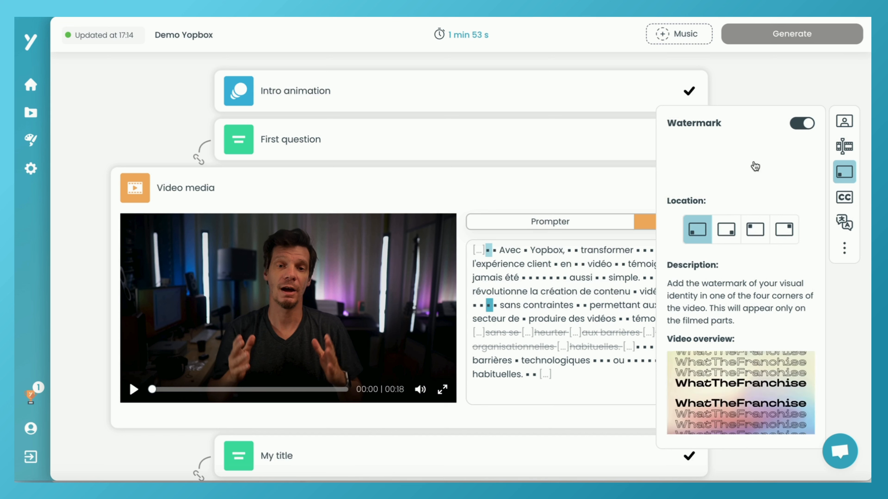
pyautogui.click(734, 230)
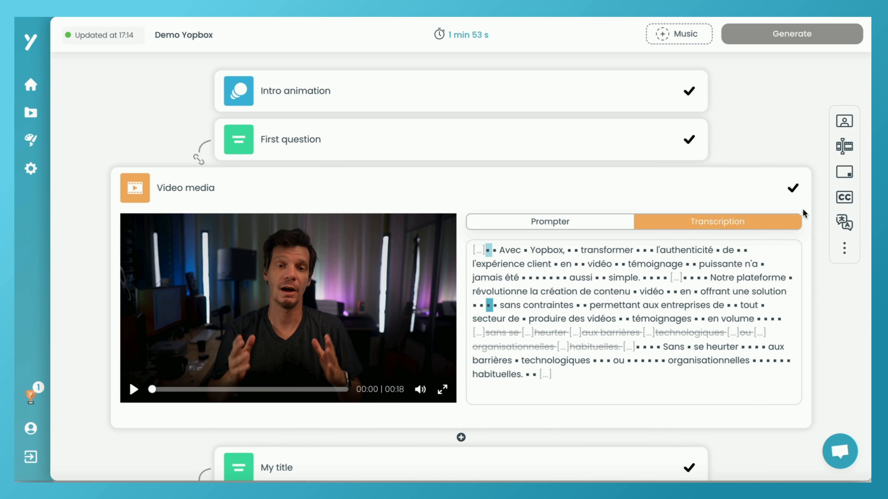
pyautogui.click(845, 179)
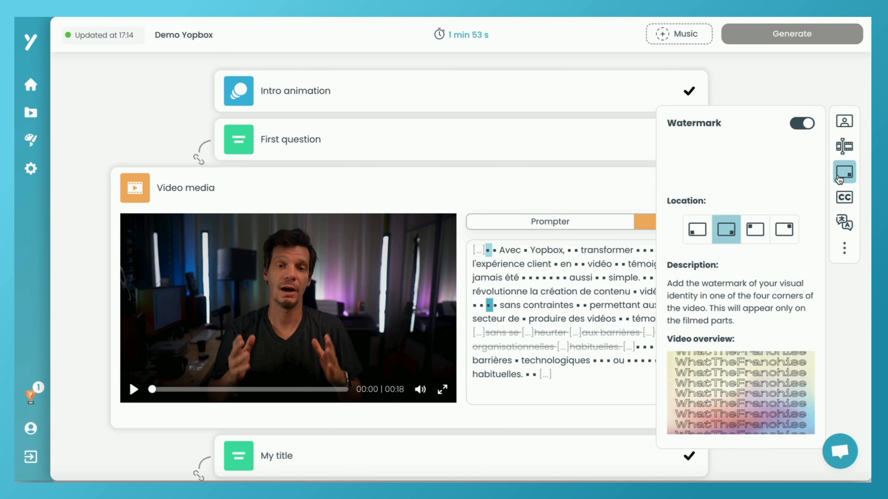
pyautogui.click(802, 123)
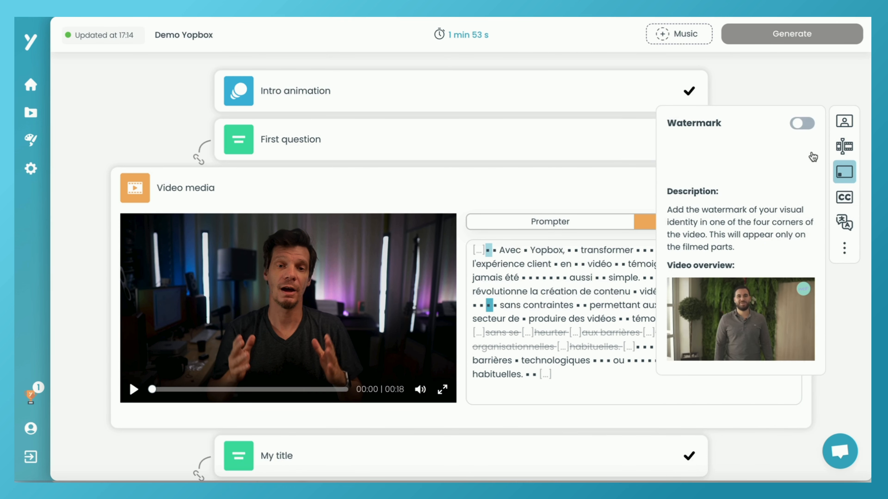
# - Enable captions with the Mr Beast preset and play the beginning of the video to preview them
pyautogui.click(846, 199)
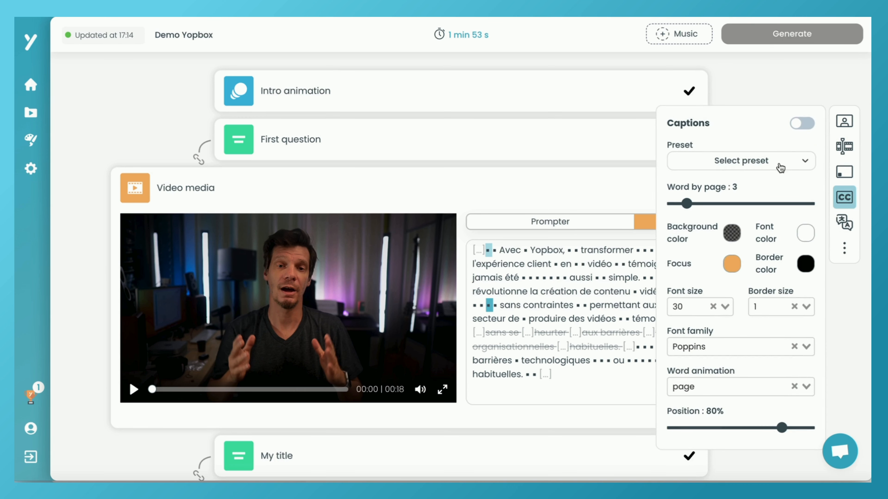
pyautogui.click(773, 165)
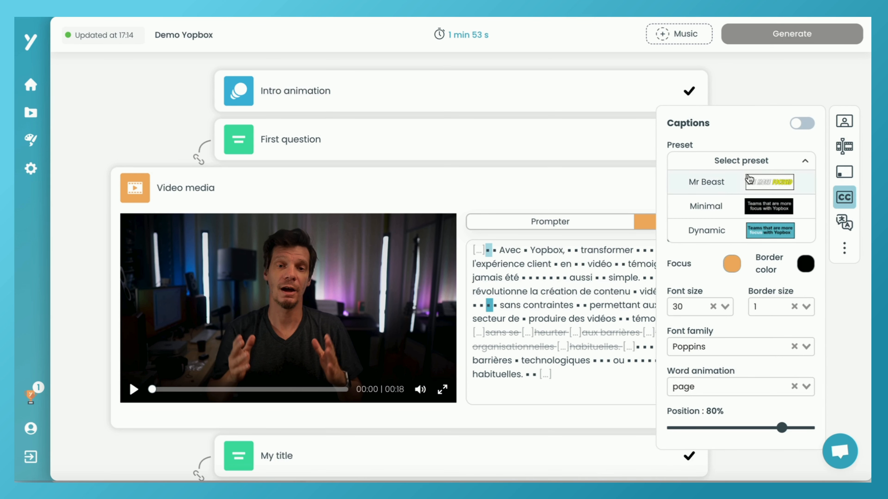
pyautogui.click(722, 184)
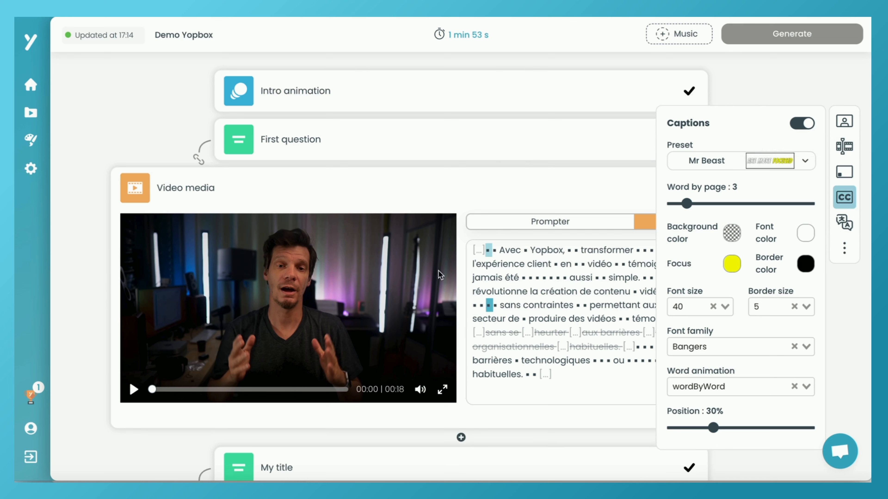
pyautogui.click(488, 253)
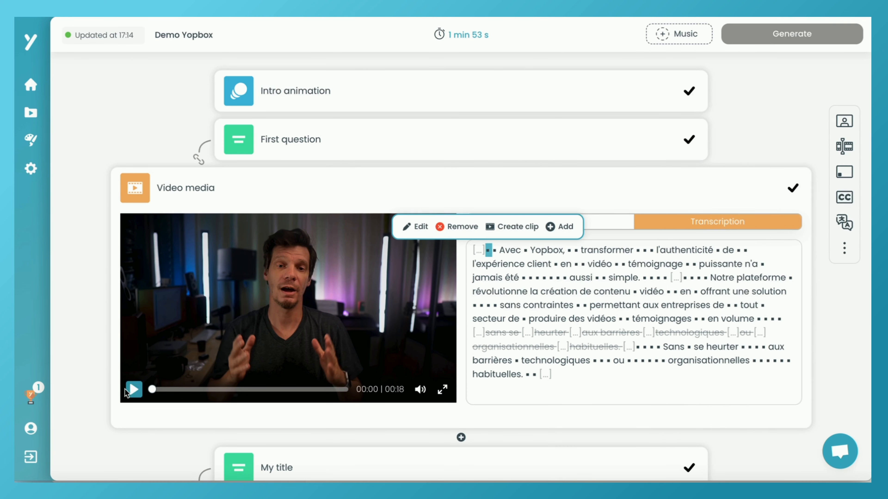
pyautogui.click(132, 390)
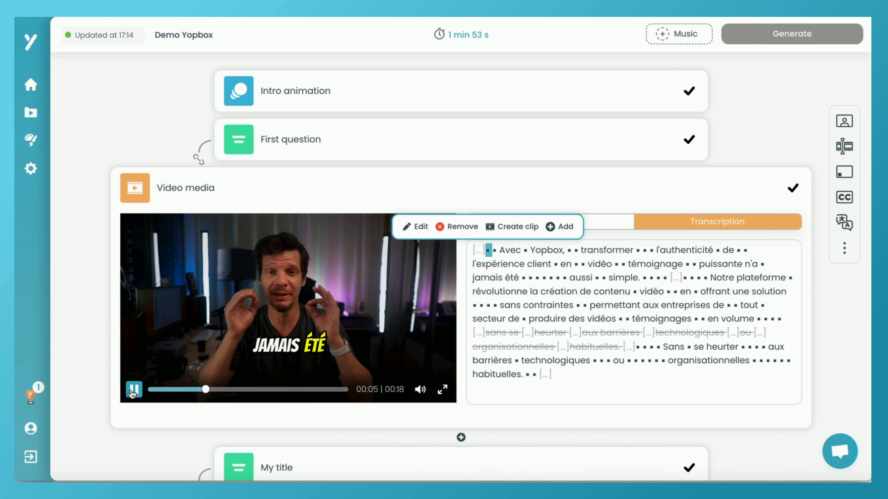
pyautogui.click(132, 390)
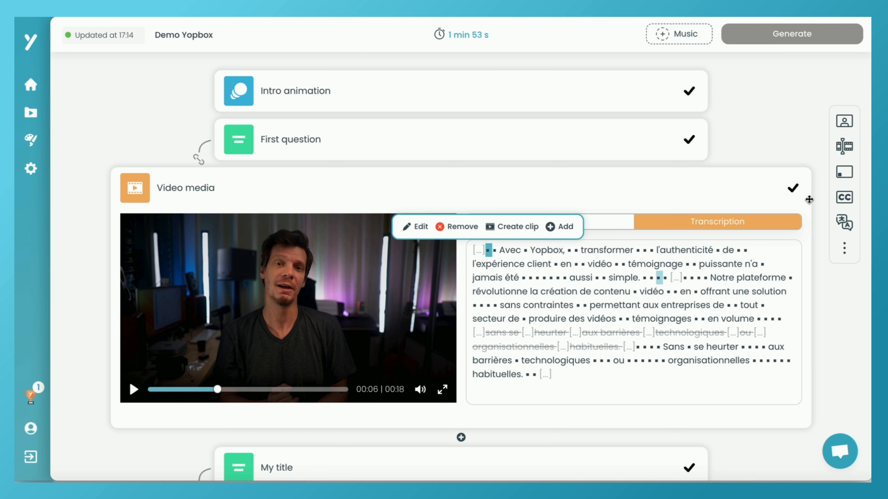
# - Set the captions' focus colour to the light blue #69C6D4 and preview it at the word "Yopbox"
pyautogui.click(844, 225)
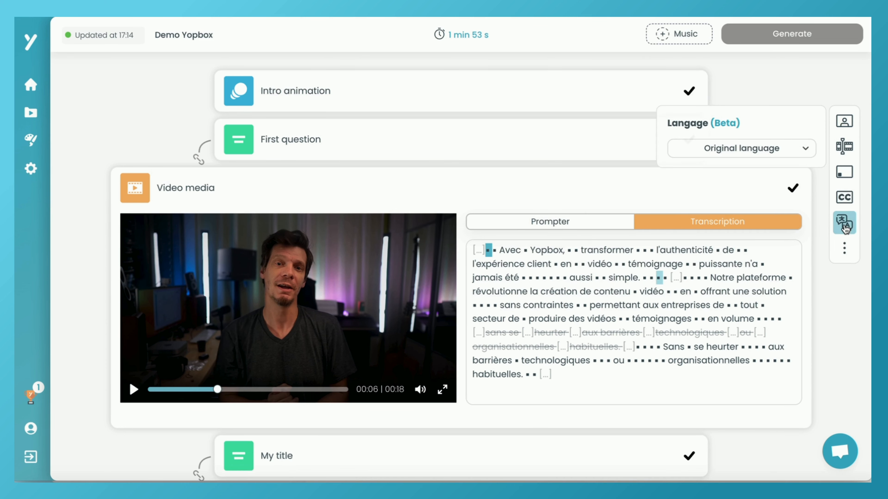
pyautogui.click(845, 198)
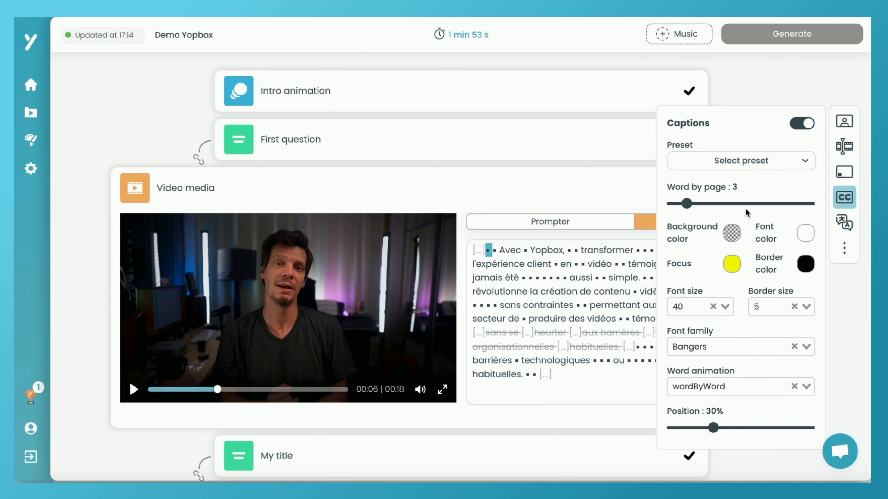
pyautogui.click(731, 264)
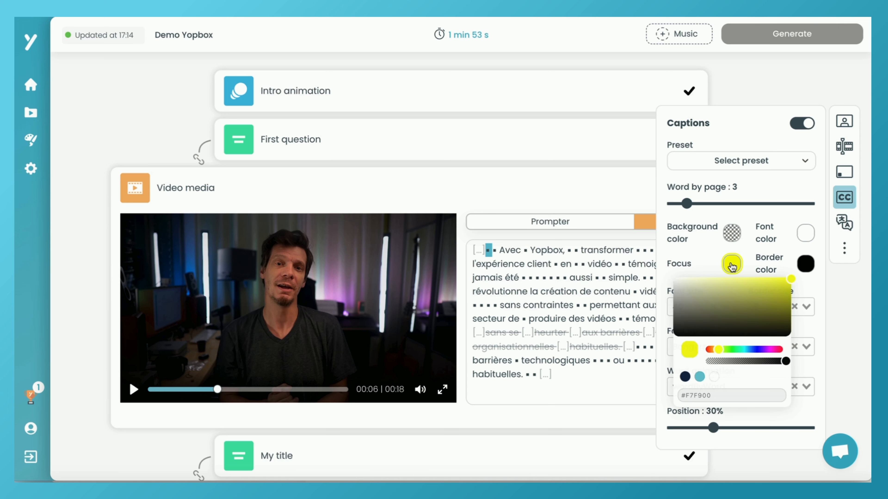
pyautogui.click(699, 377)
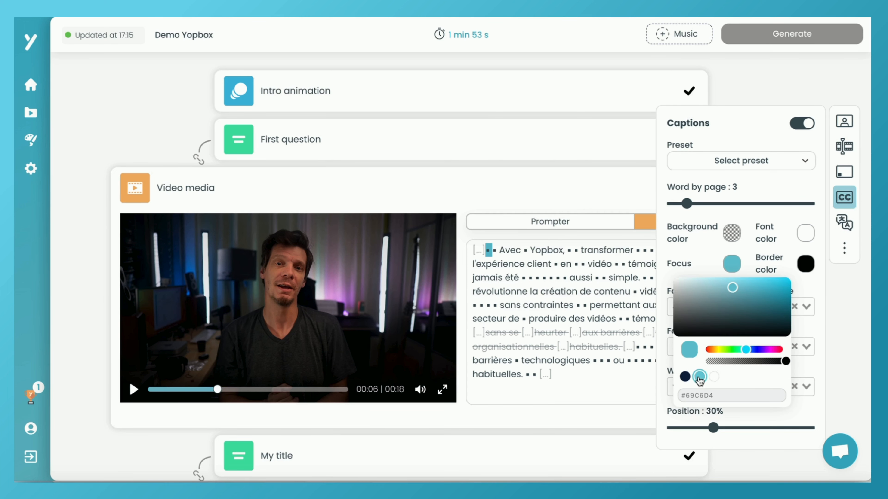
pyautogui.click(548, 251)
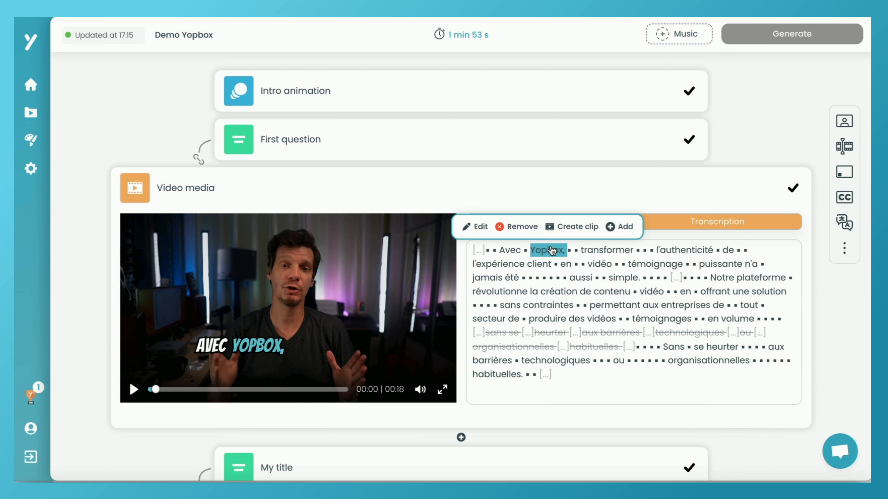
# - Apply the Minimal preset to the captions and briefly play the video to preview them
pyautogui.click(843, 198)
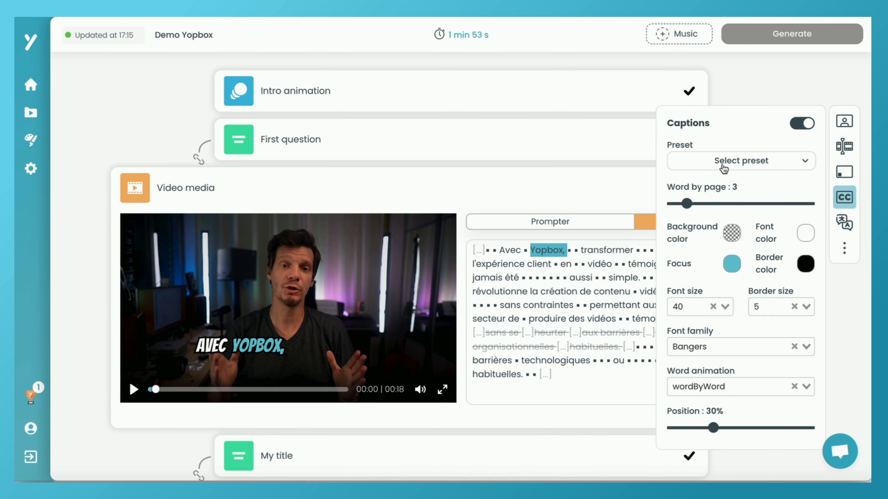
pyautogui.click(723, 169)
pyautogui.click(716, 209)
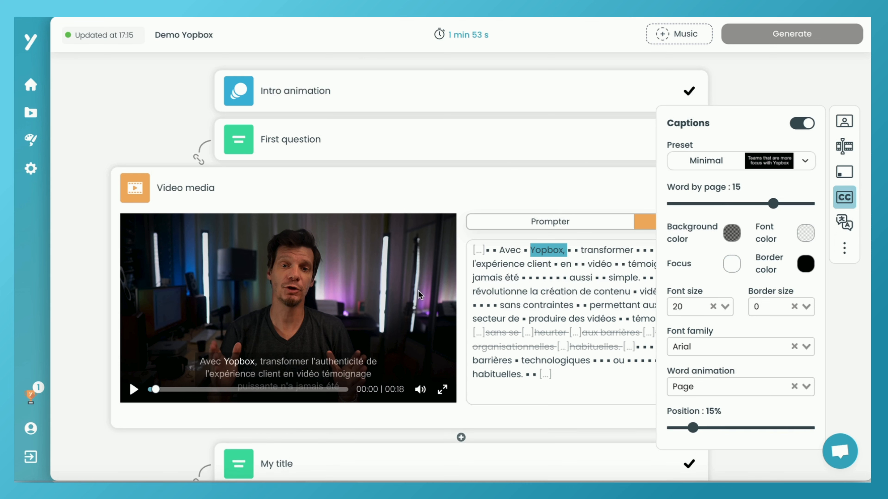
pyautogui.click(134, 390)
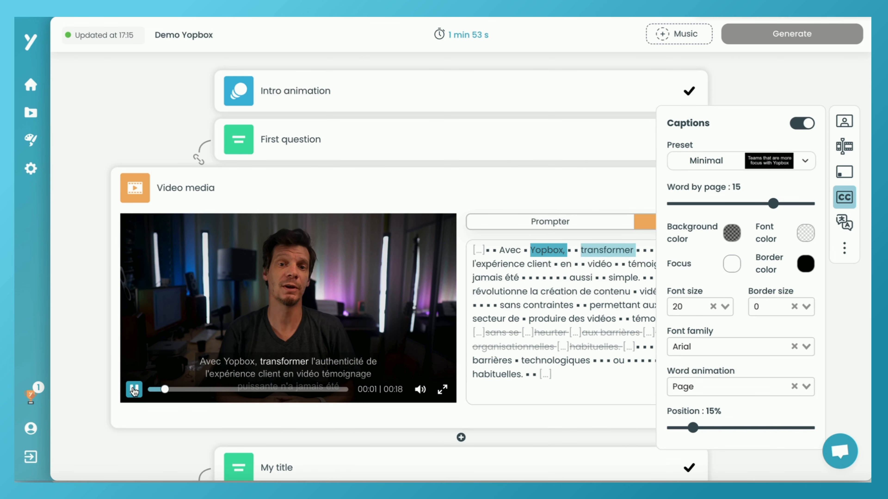
pyautogui.click(134, 390)
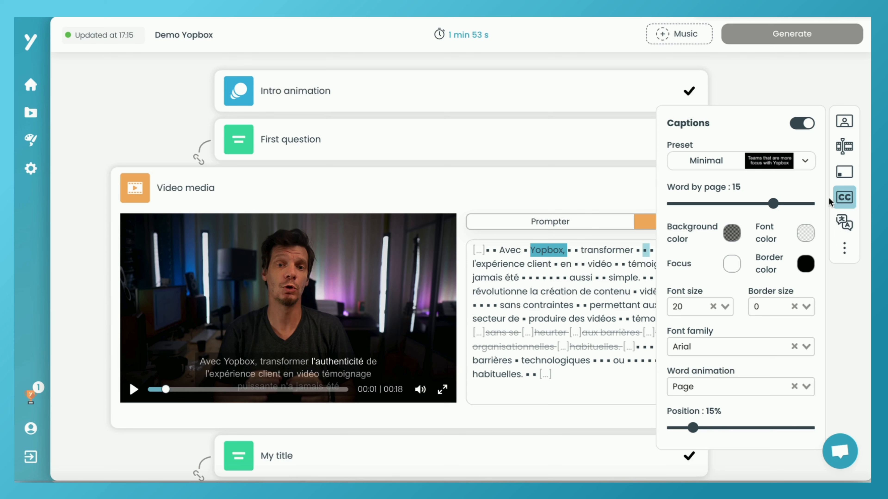
pyautogui.click(845, 198)
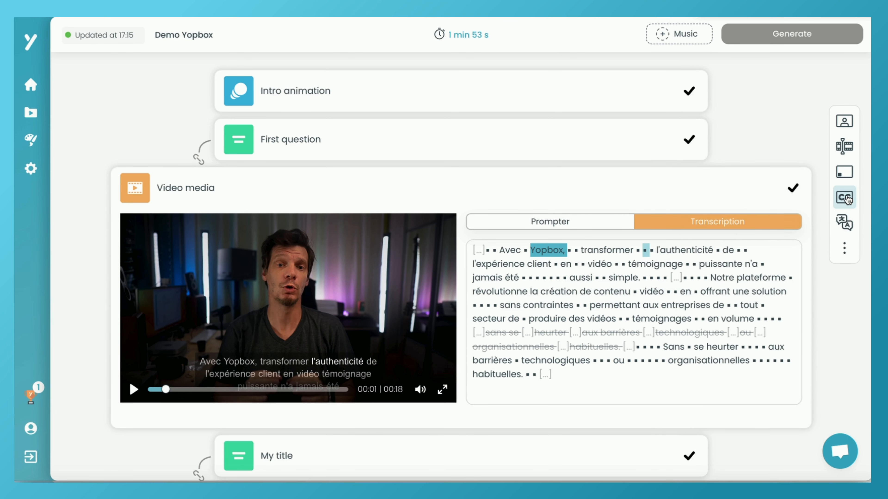
# - Translate the video's language to English, US and play the video to preview the translated captions
pyautogui.click(846, 230)
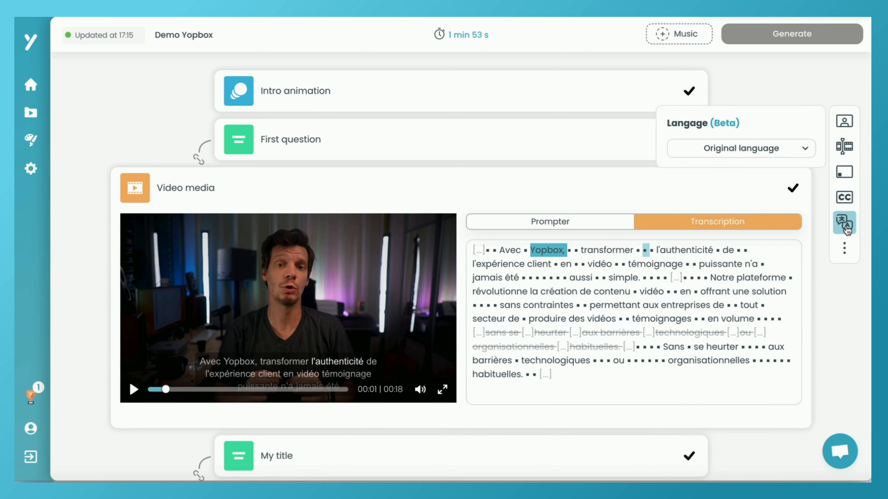
pyautogui.click(780, 152)
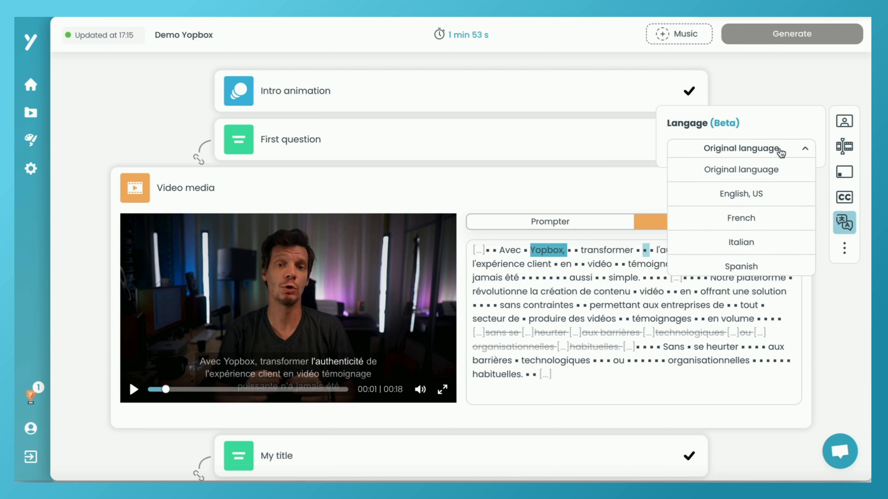
pyautogui.scroll(-3, 751, 215)
pyautogui.scroll(3, 752, 216)
pyautogui.click(743, 193)
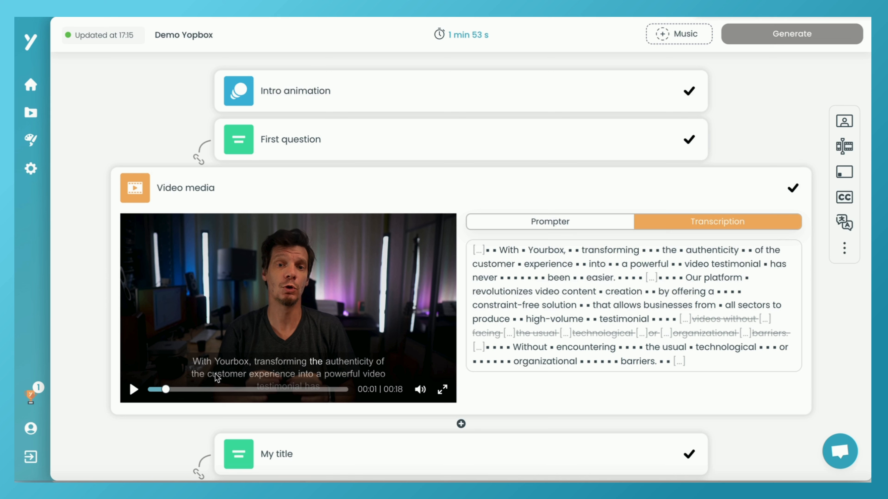
pyautogui.click(134, 389)
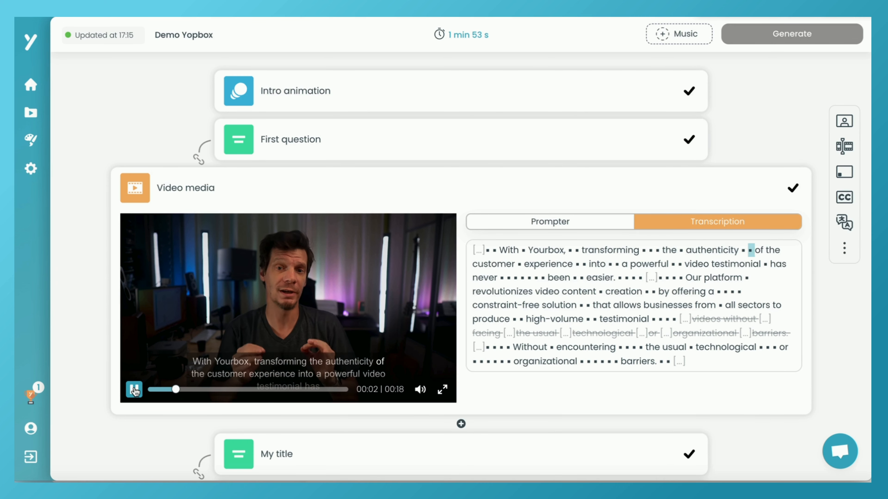
# - Correct the word "Yourbox" to "Yopbox" in the transcription and play the start of the video to check the caption
pyautogui.click(135, 391)
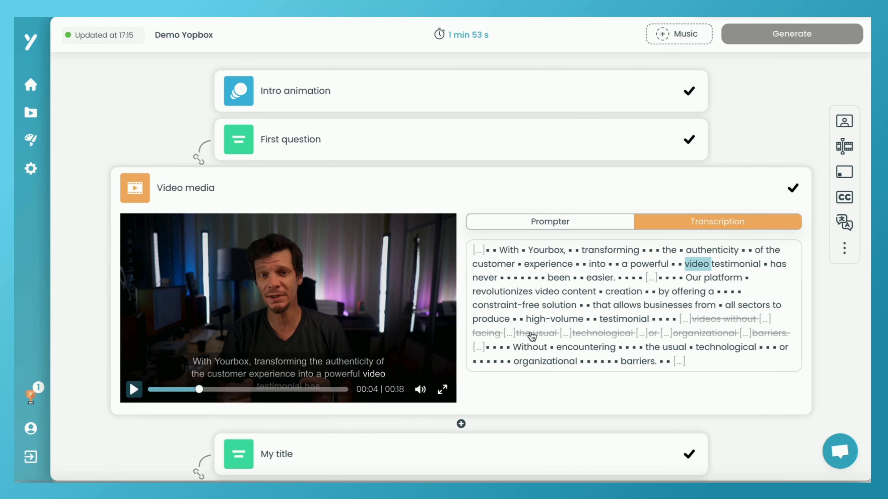
pyautogui.click(545, 255)
pyautogui.click(476, 227)
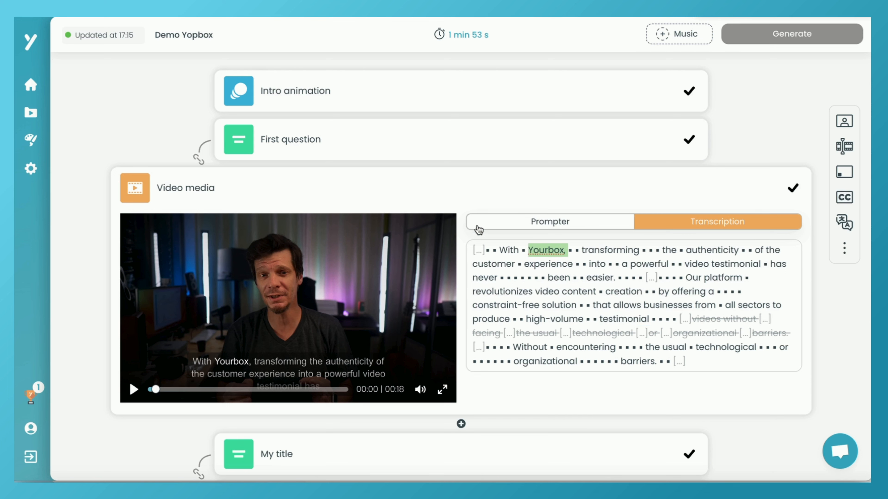
pyautogui.press('BackSpace')
pyautogui.press('BackSpace')
pyautogui.write('p')
pyautogui.press('Return')
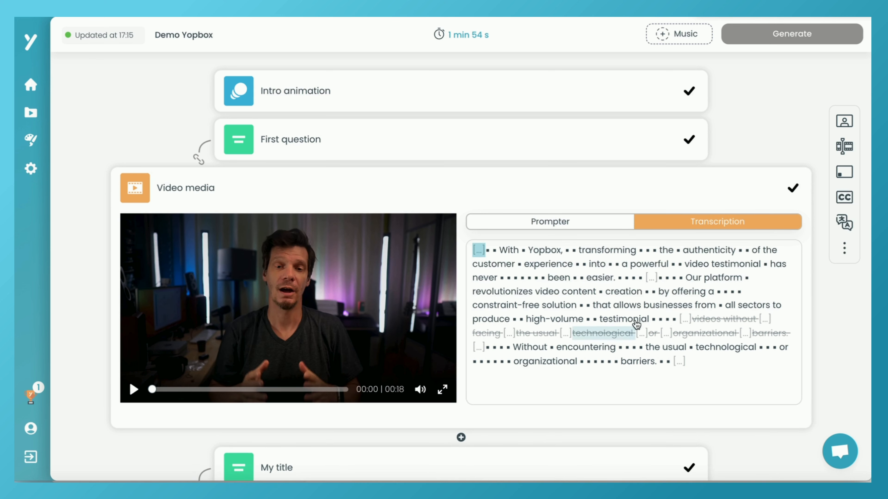
pyautogui.click(140, 391)
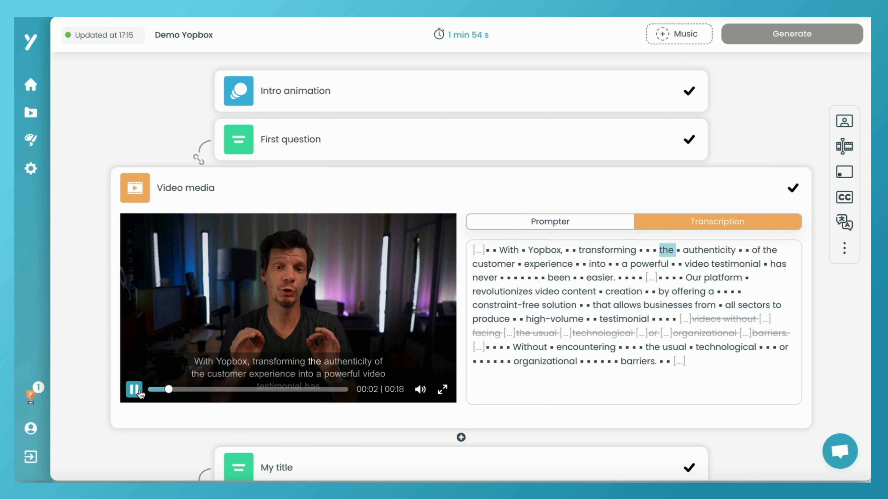
pyautogui.click(140, 391)
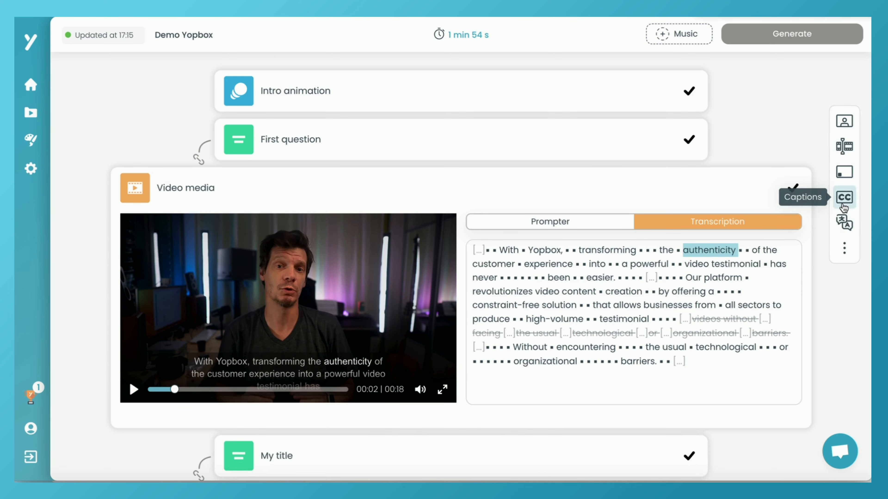
# - Switch the video's language back to Original language and return to the start of the transcription
pyautogui.click(844, 223)
pyautogui.click(776, 153)
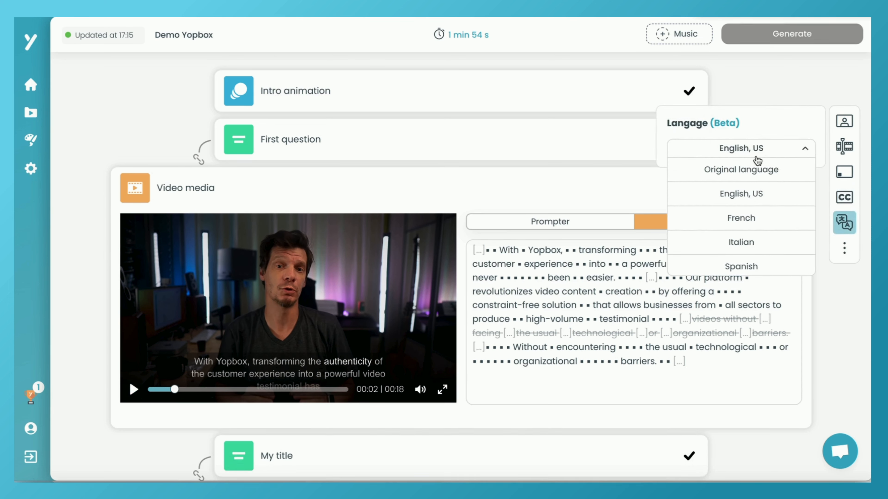
pyautogui.click(741, 172)
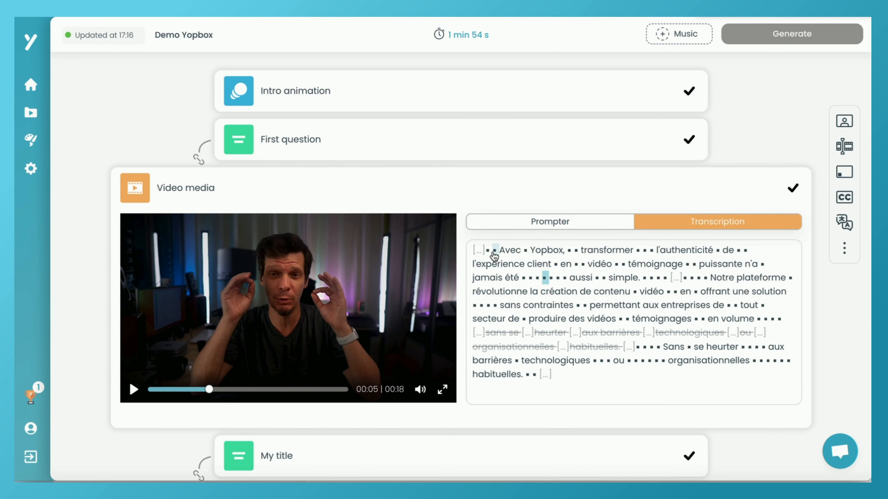
pyautogui.click(489, 250)
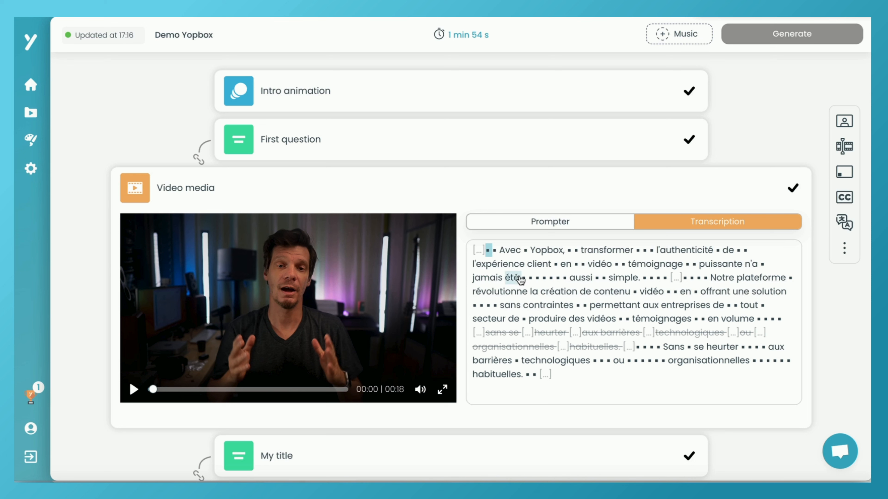
# - Start adding an overlay to the passage from "l'authenticité" to "témoignage", and search the Pexels videos for "burger"
pyautogui.moveTo(652, 254); pyautogui.dragTo(680, 266)
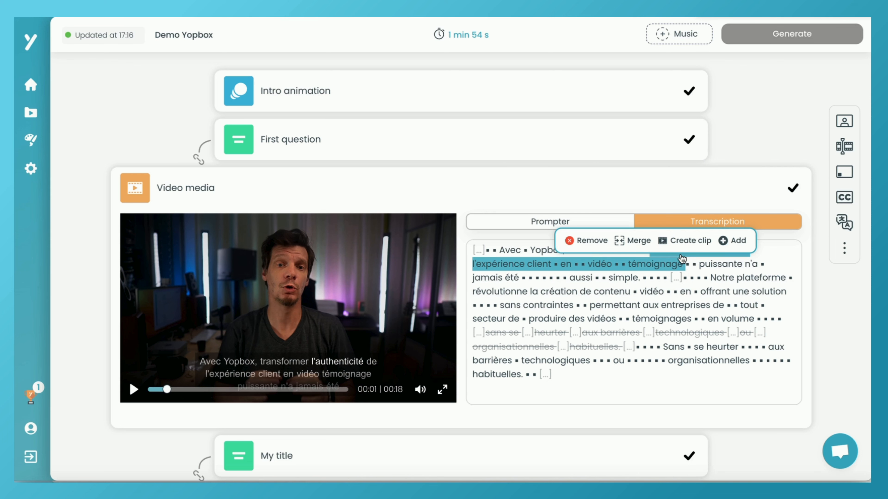
pyautogui.click(738, 241)
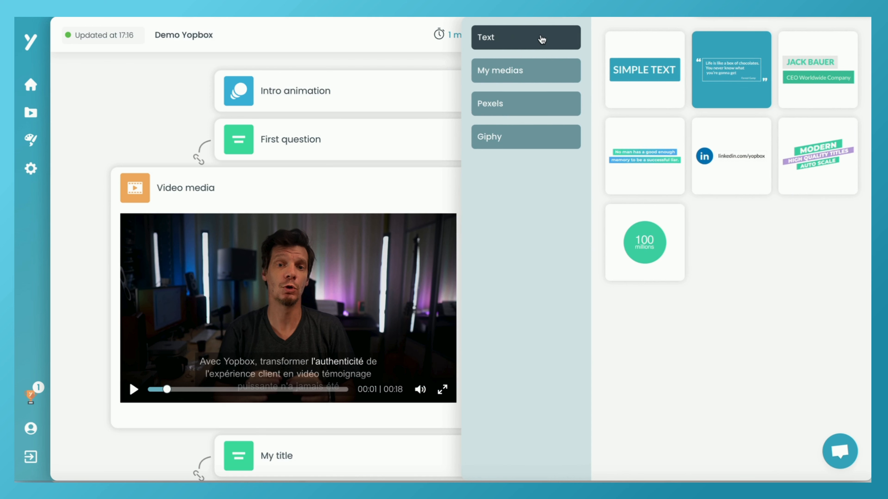
pyautogui.click(533, 74)
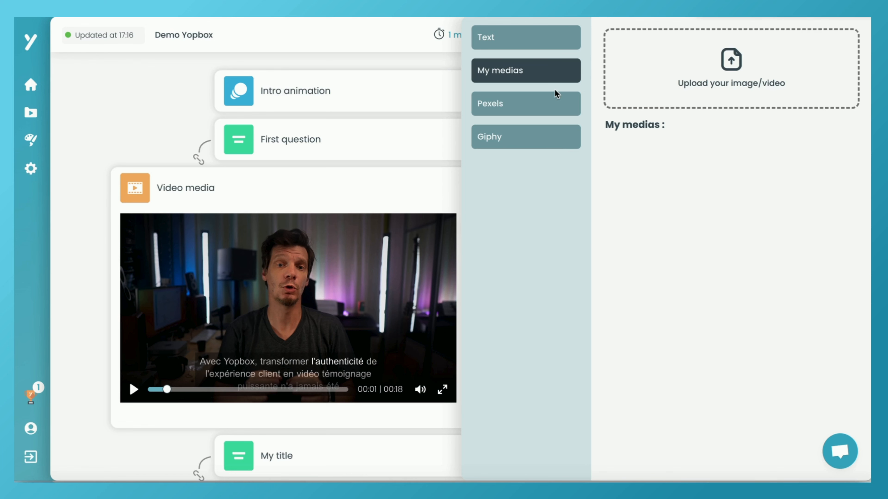
pyautogui.click(556, 99)
pyautogui.click(796, 41)
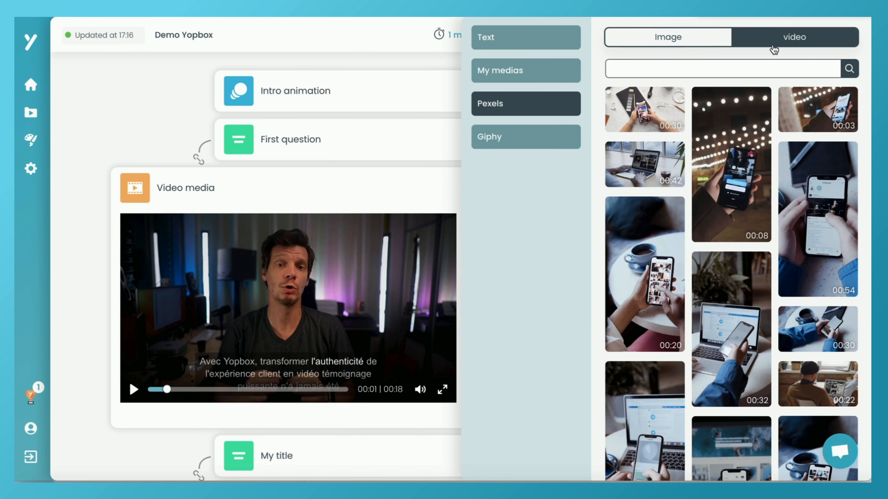
pyautogui.click(688, 69)
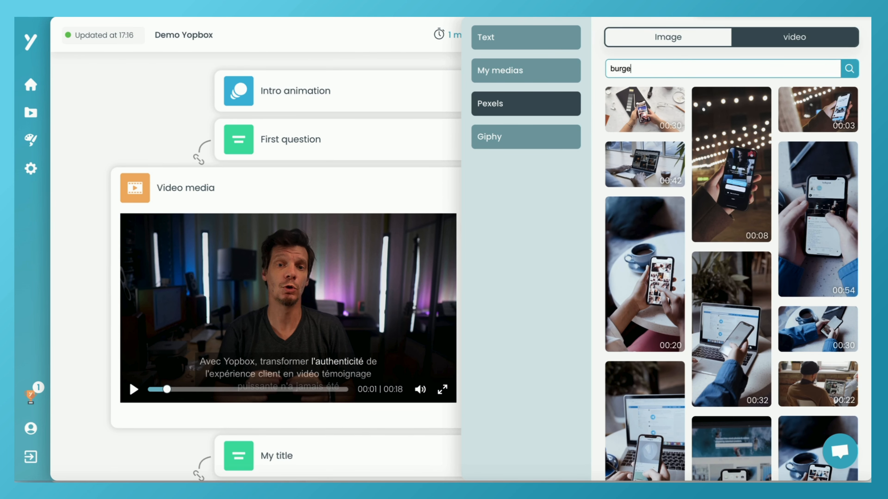
pyautogui.press('Return')
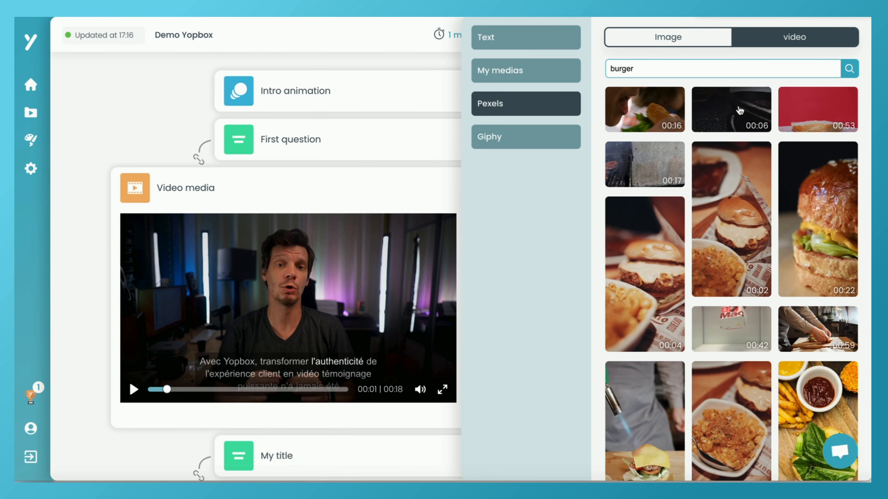
# - Overlay the Giphy GIF of the girl holding a teacup on the passage and show it at the word "l'authenticité"
pyautogui.click(530, 146)
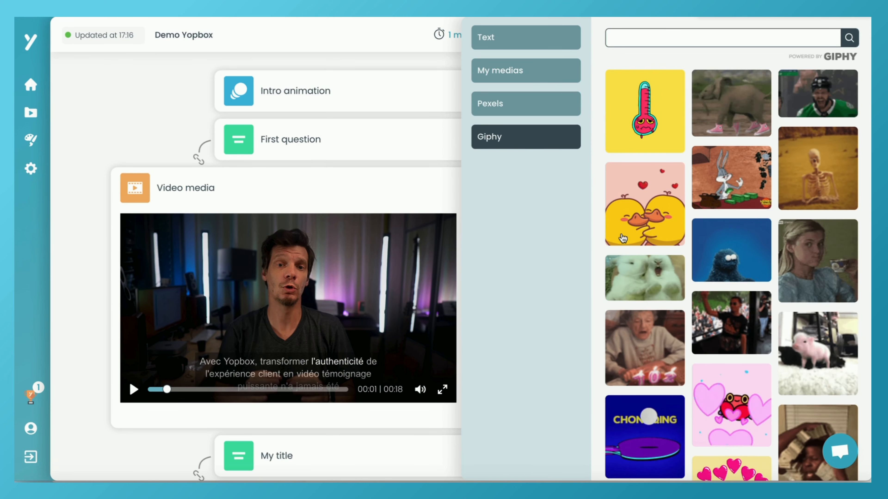
pyautogui.click(813, 261)
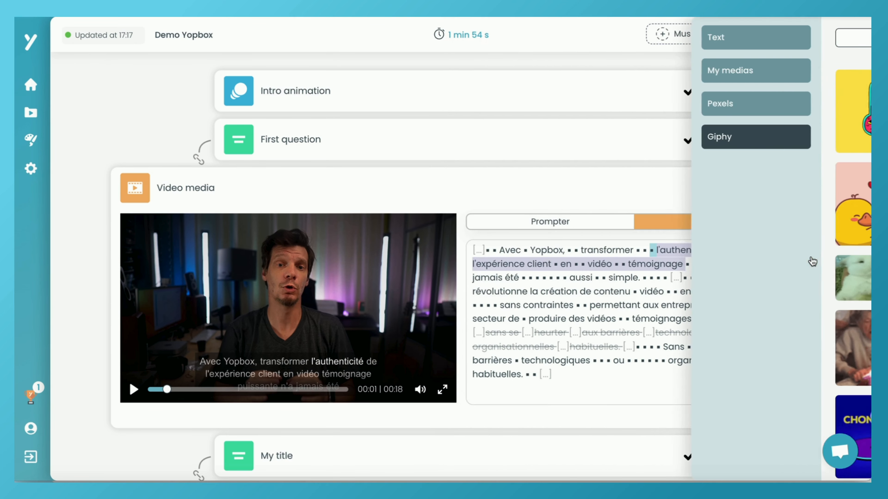
pyautogui.click(675, 251)
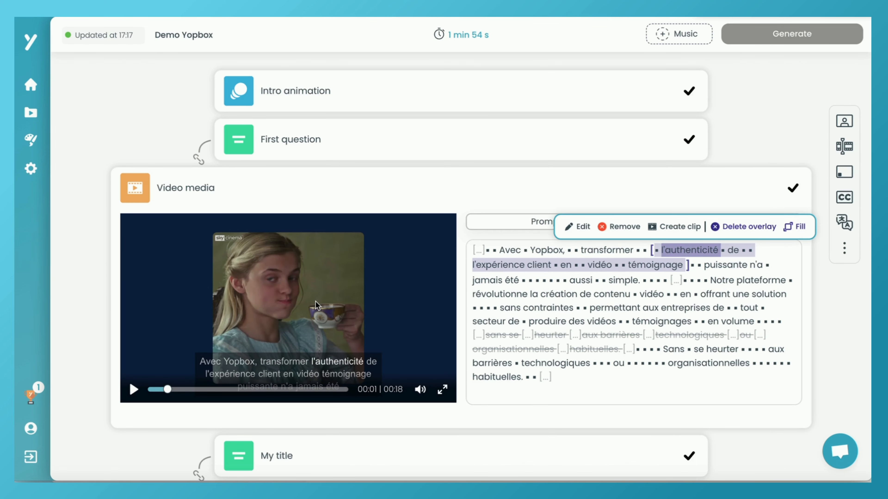
# - Turn off the captions and play the video from the word "transformer" to preview the GIF overlay
pyautogui.click(844, 197)
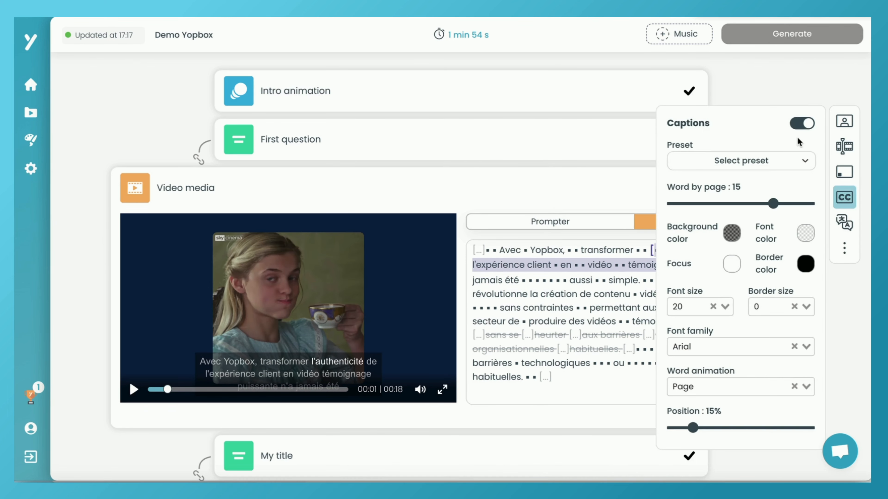
pyautogui.click(801, 124)
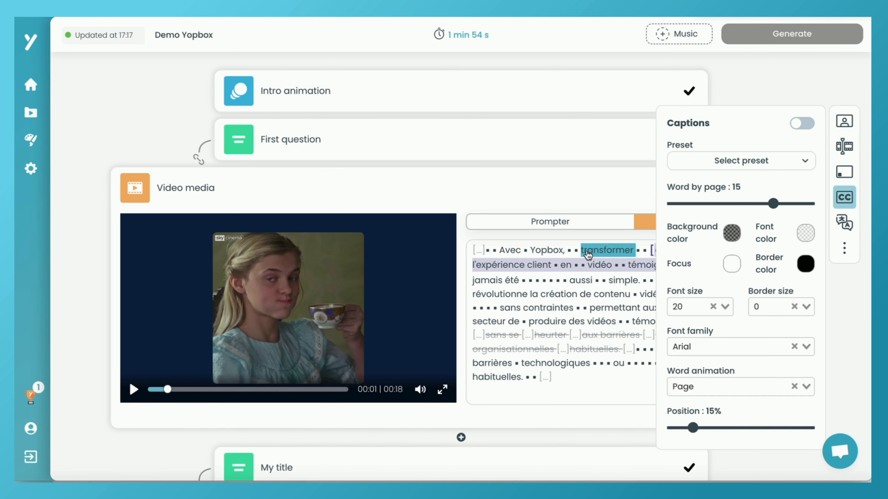
pyautogui.click(607, 249)
pyautogui.click(134, 389)
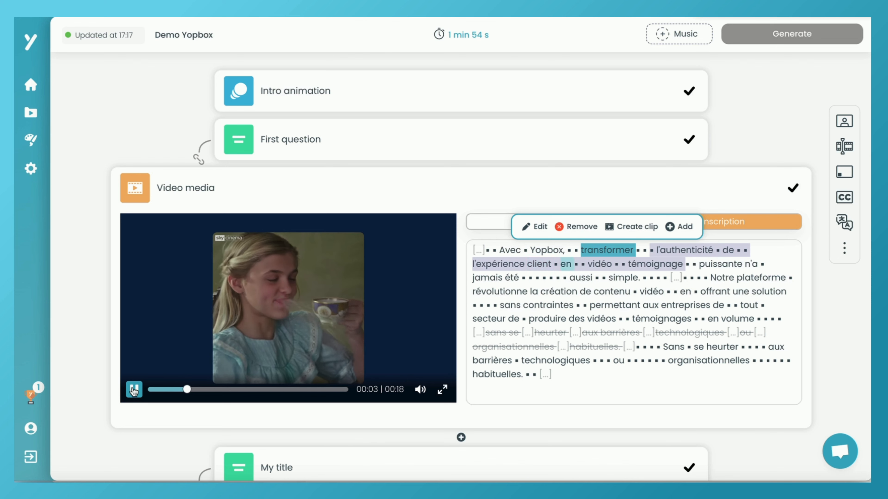
pyautogui.click(134, 389)
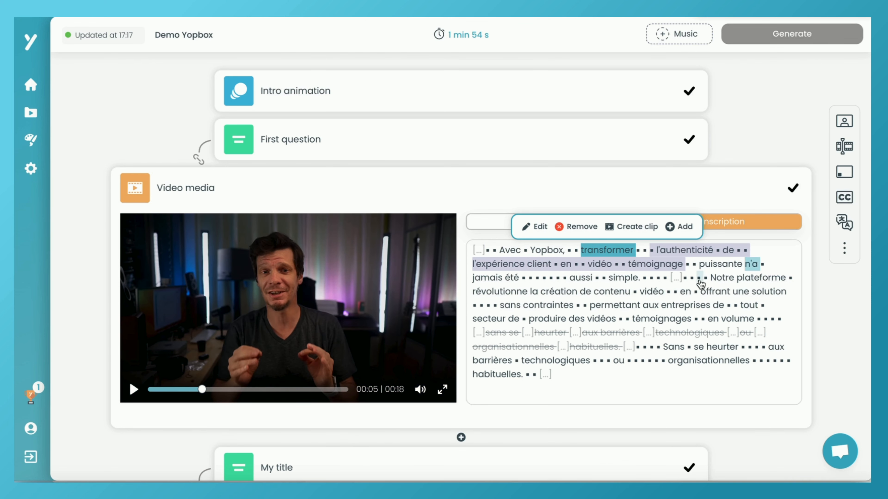
# - Shorten the GIF overlay so it ends after "l'expérience client", and play from "transformer" to preview it
pyautogui.click(667, 258)
pyautogui.click(667, 266)
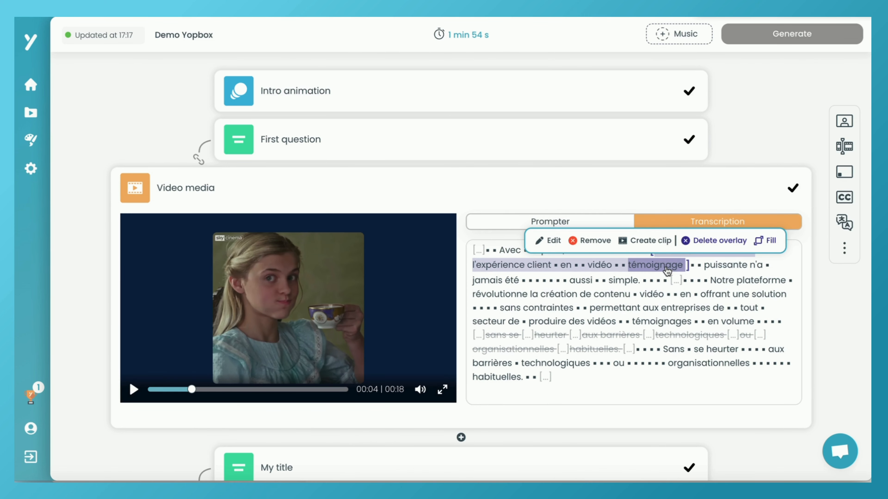
pyautogui.click(686, 266)
pyautogui.moveTo(685, 267); pyautogui.dragTo(553, 264)
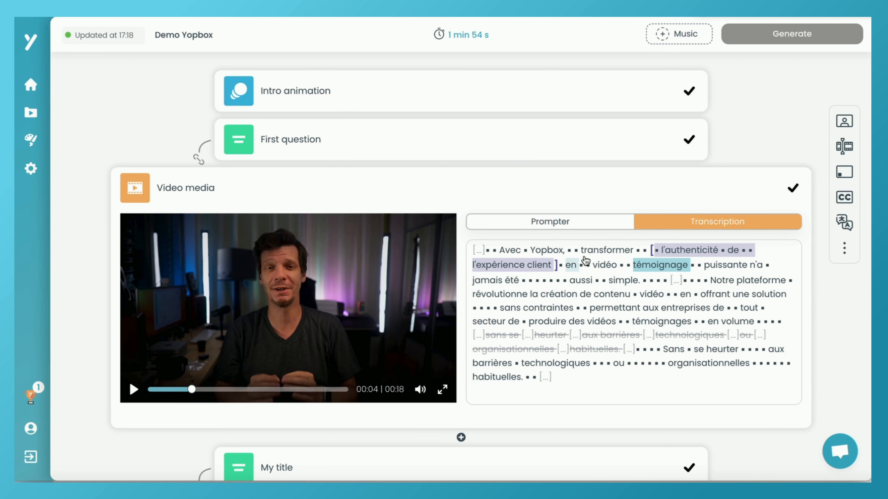
pyautogui.click(584, 251)
pyautogui.click(134, 389)
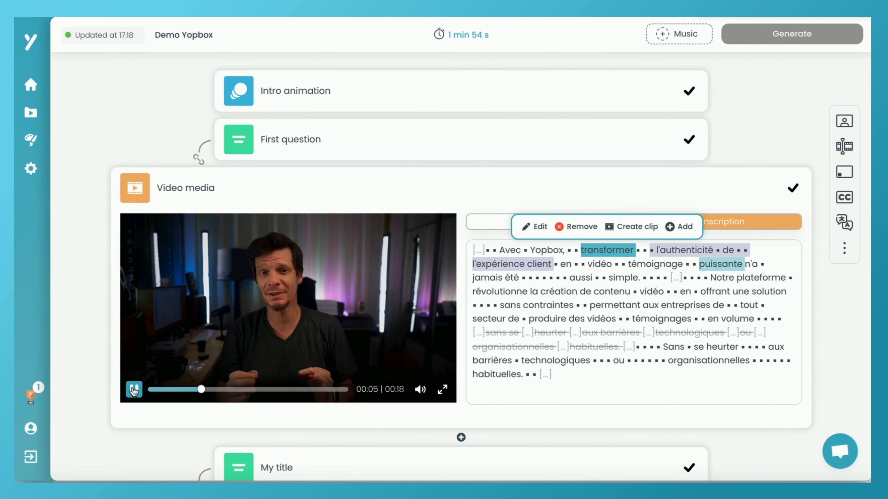
pyautogui.click(134, 389)
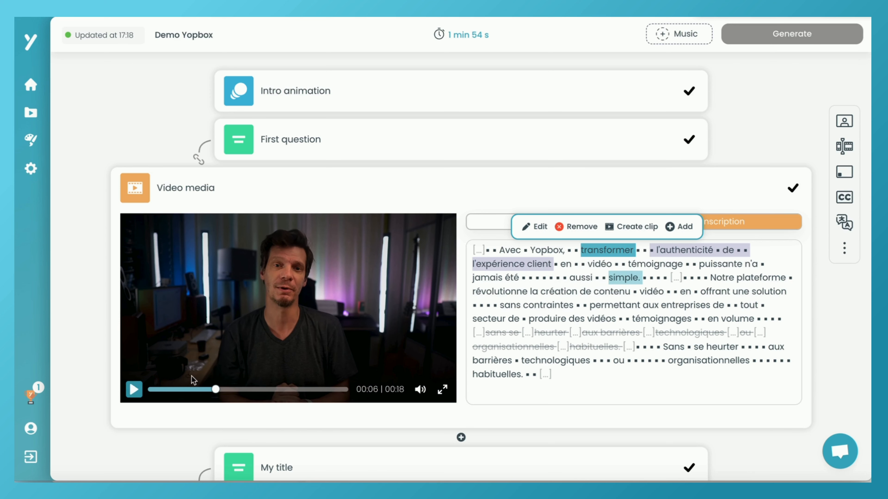
# - Add a Simple Text overlay on the passage "aussi simple." and change its text to "Simple"
pyautogui.moveTo(536, 279); pyautogui.dragTo(667, 282)
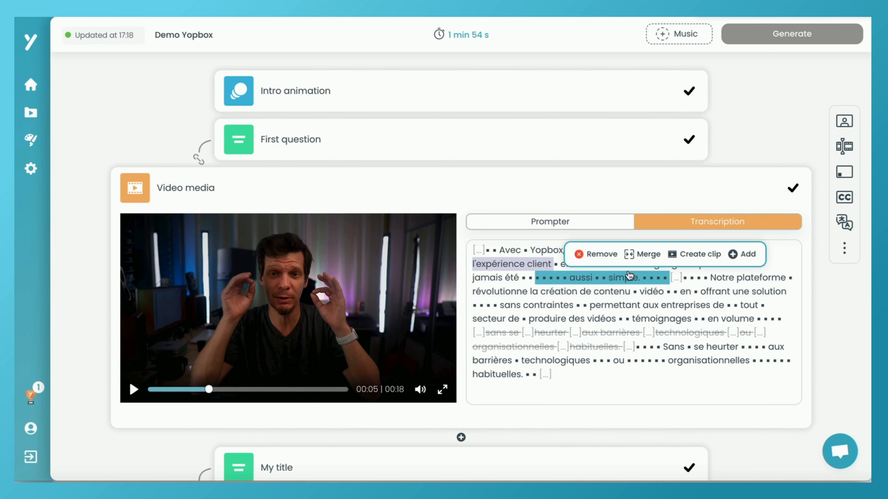
pyautogui.click(744, 254)
pyautogui.click(645, 69)
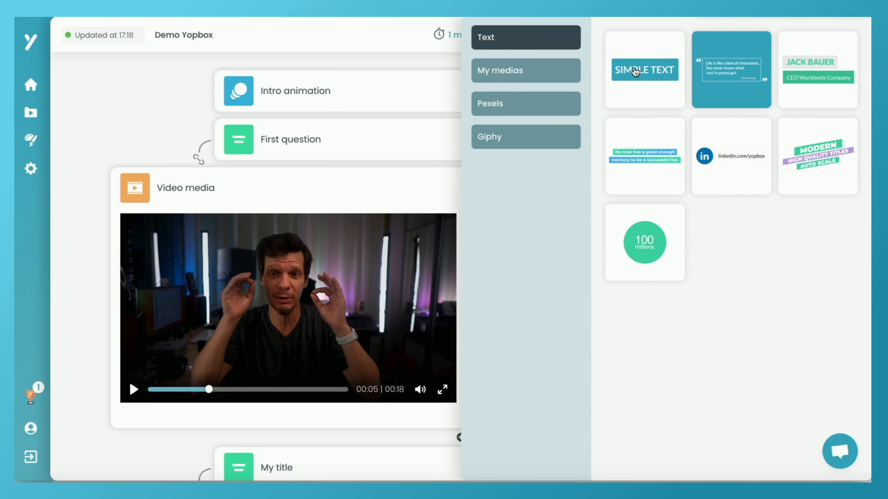
pyautogui.click(283, 308)
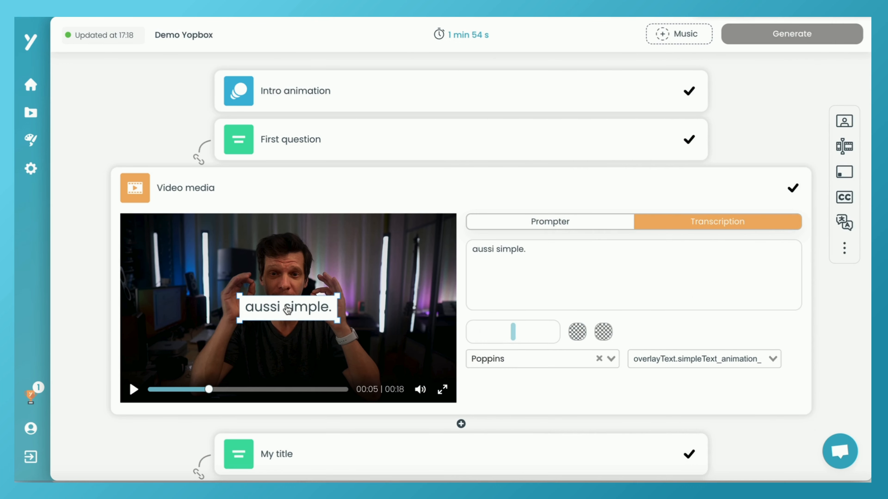
pyautogui.moveTo(499, 250); pyautogui.dragTo(486, 250)
pyautogui.write('Simple')
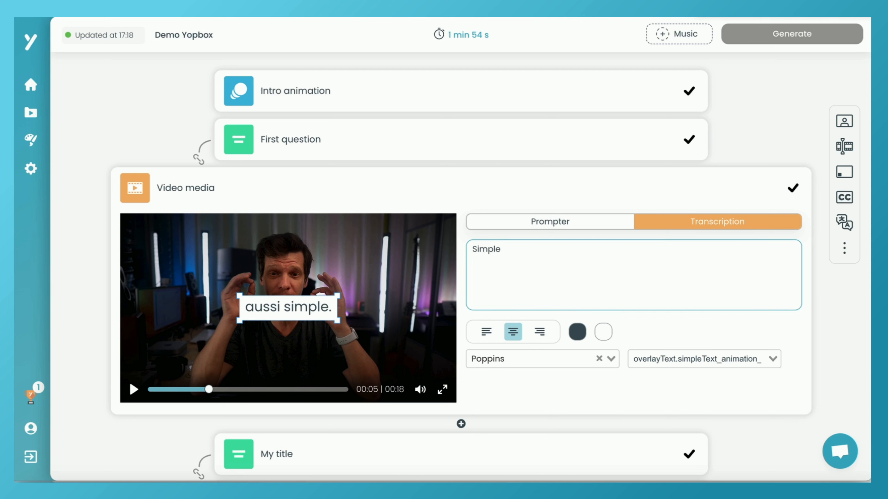
# - Set the text colour of the "Simple" overlay to the light blue #69C6D4
pyautogui.click(576, 333)
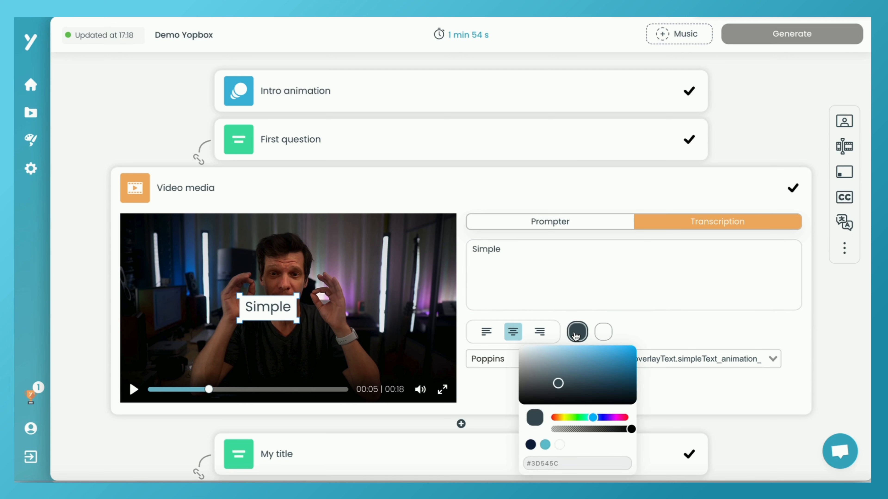
pyautogui.click(545, 445)
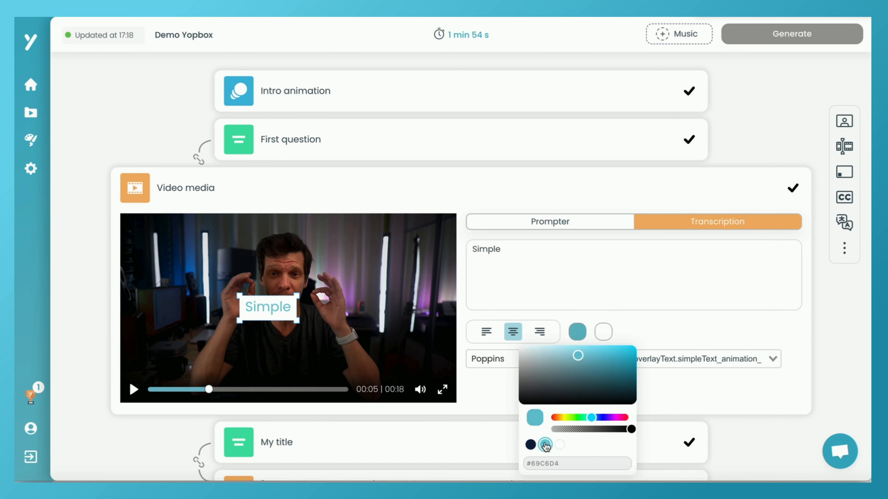
pyautogui.click(567, 276)
# - Set the "Simple" overlay's font to Inter bold and place it, enlarged, in the upper-right corner of the video frame
pyautogui.click(551, 354)
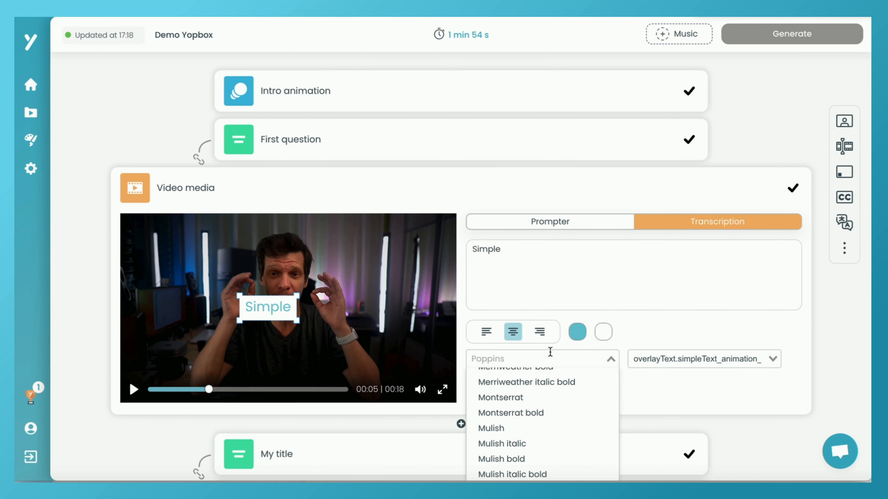
pyautogui.write('bold')
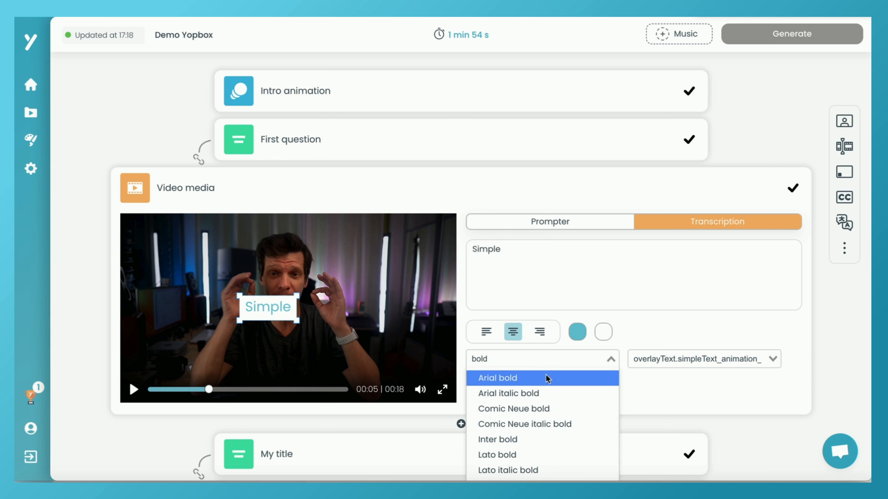
pyautogui.click(520, 438)
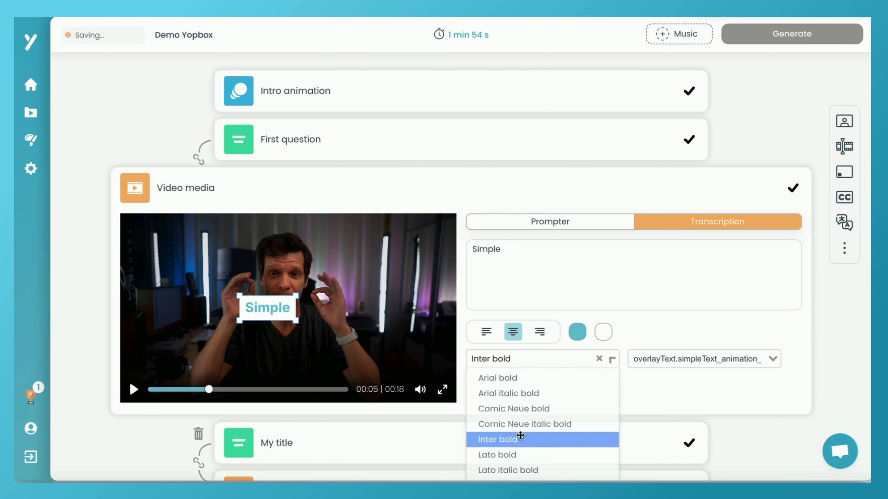
pyautogui.moveTo(282, 310); pyautogui.dragTo(349, 283)
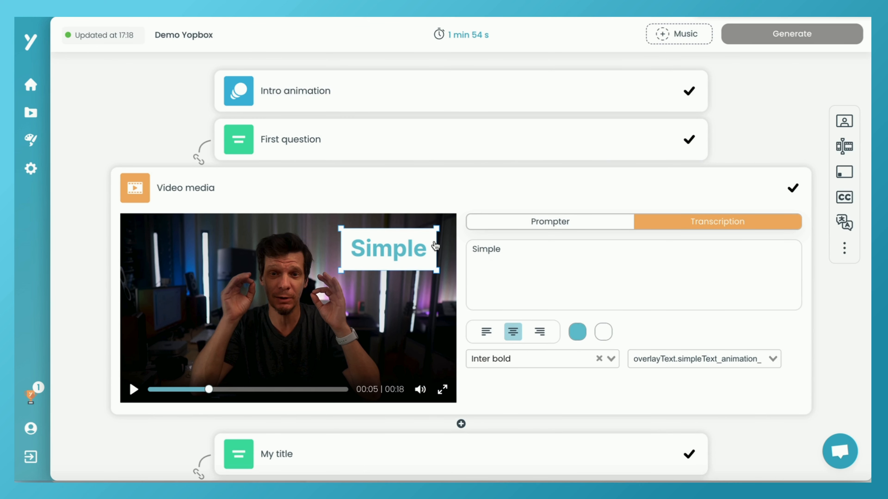
# - Set the animation of the "Simple" text overlay to slideDown
pyautogui.click(686, 354)
pyautogui.scroll(-1, 689, 396)
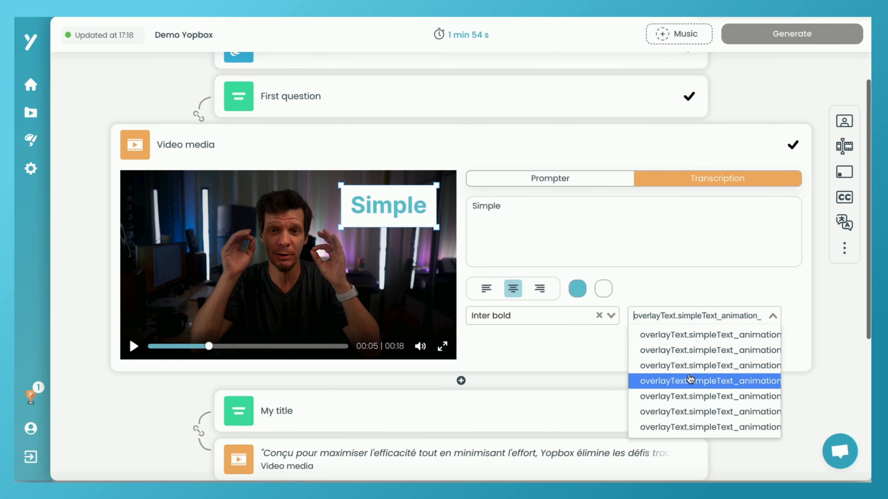
pyautogui.click(689, 376)
pyautogui.click(659, 253)
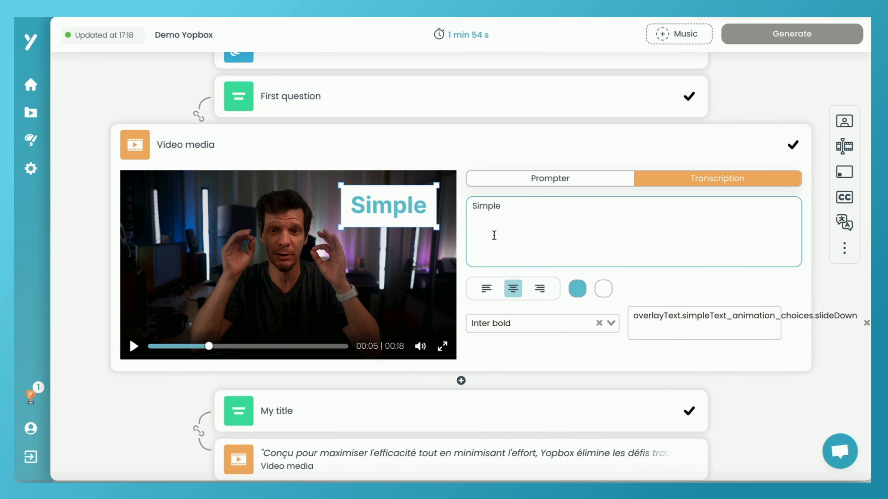
# - Preview the text overlay from the word "jamais" and move "Simple" slightly inward from the right edge of the video frame
pyautogui.click(487, 235)
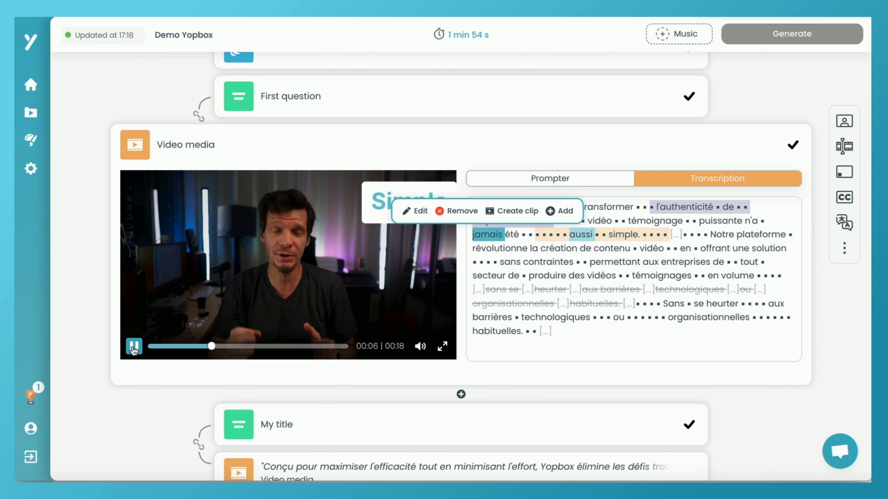
pyautogui.click(497, 159)
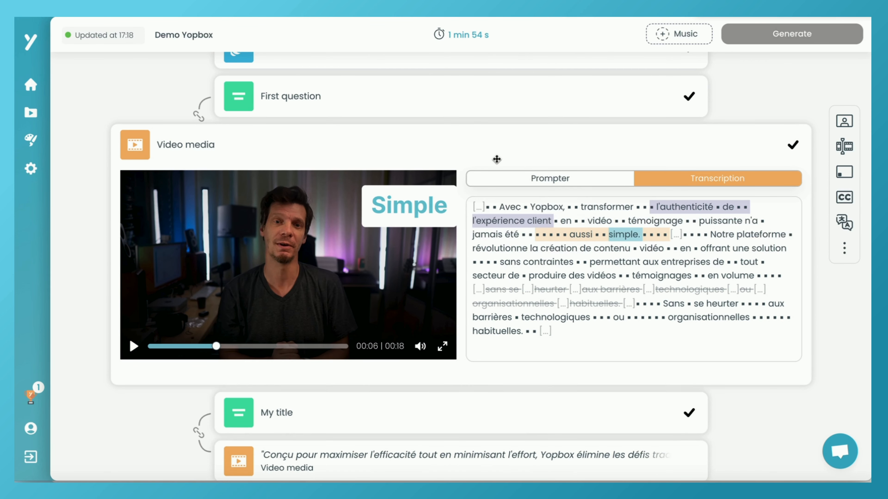
pyautogui.moveTo(402, 218); pyautogui.dragTo(382, 222)
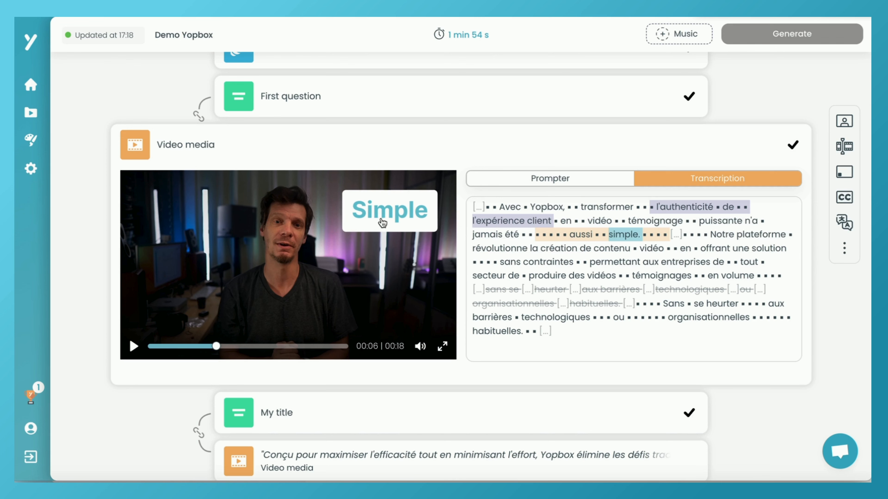
# - Play the passage with the "Simple" overlay again to check its animation, and return to the full transcription
pyautogui.click(184, 346)
pyautogui.click(134, 347)
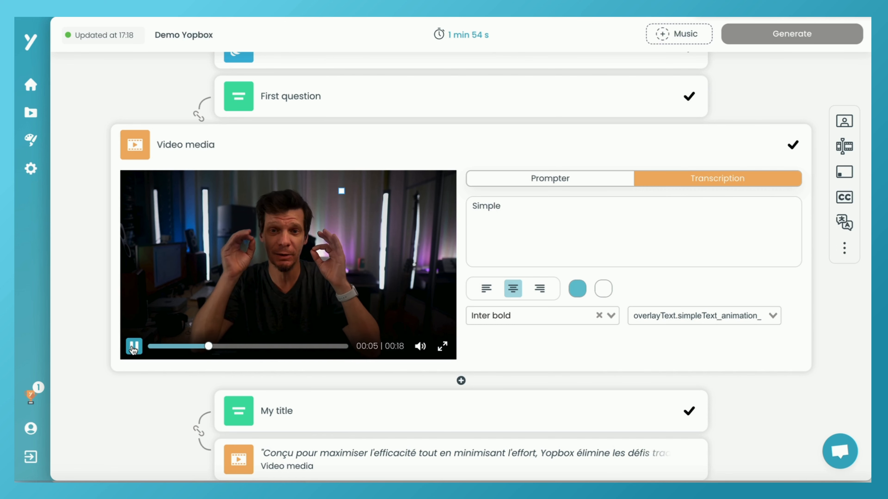
pyautogui.click(133, 348)
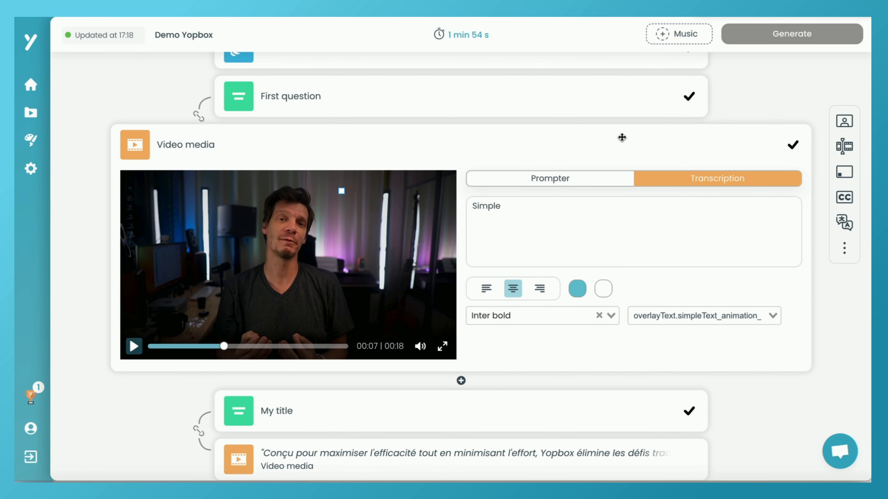
pyautogui.click(558, 178)
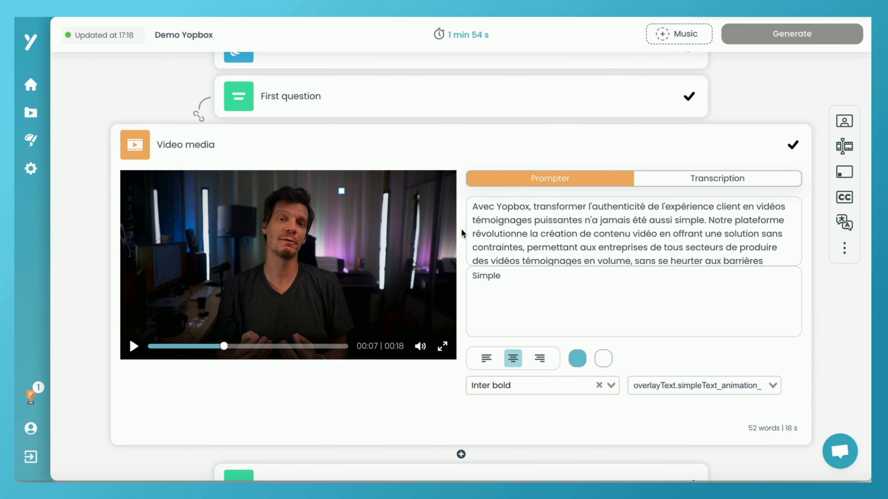
pyautogui.click(714, 179)
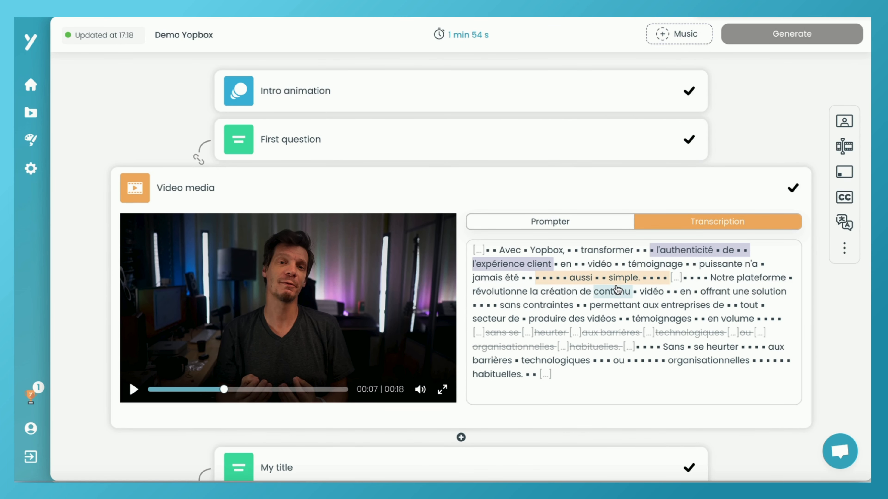
# - Start adding an overlay on the passage "sans contraintes permettant aux entreprises" and search the Pexels videos for "burger"
pyautogui.moveTo(511, 307); pyautogui.dragTo(696, 309)
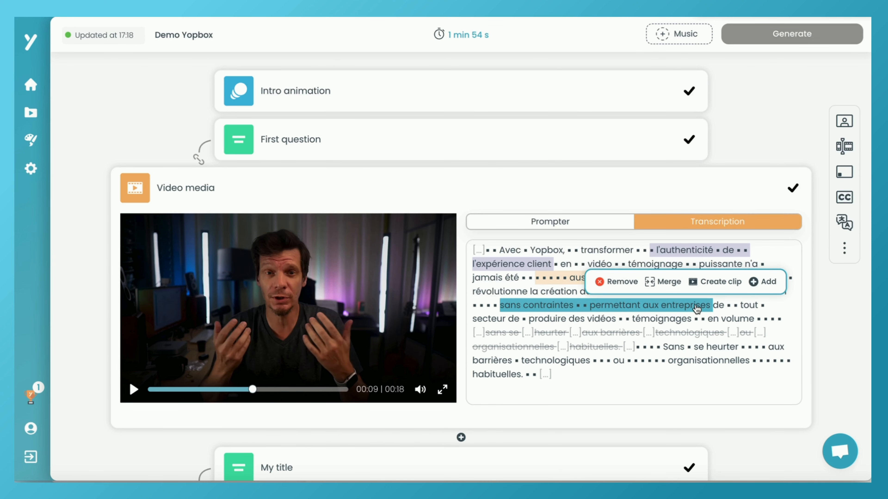
pyautogui.click(762, 284)
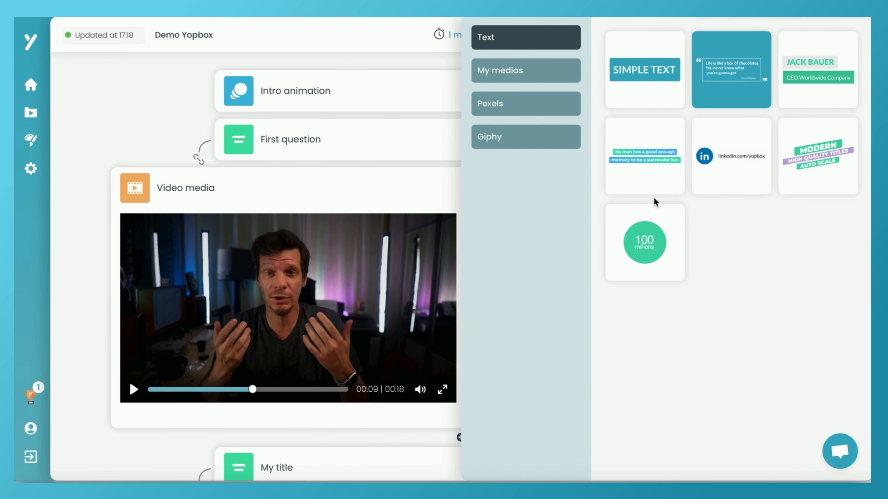
pyautogui.click(520, 102)
pyautogui.click(800, 37)
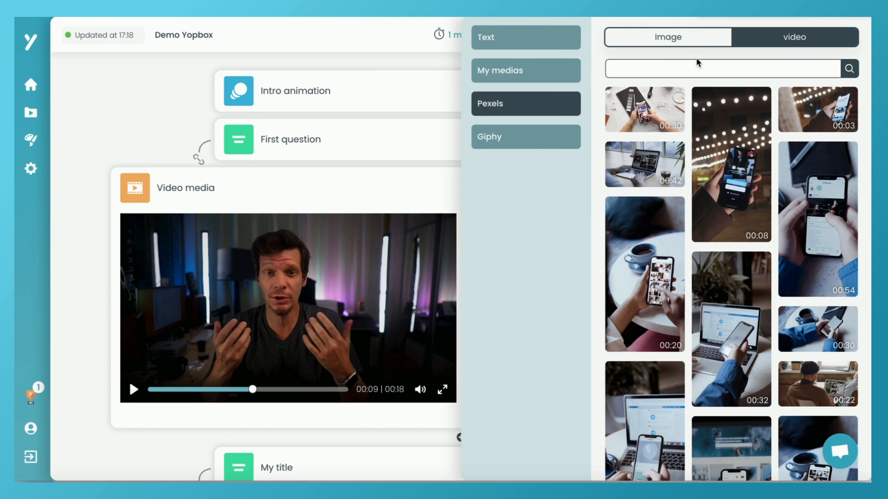
pyautogui.click(696, 65)
pyautogui.write('burg')
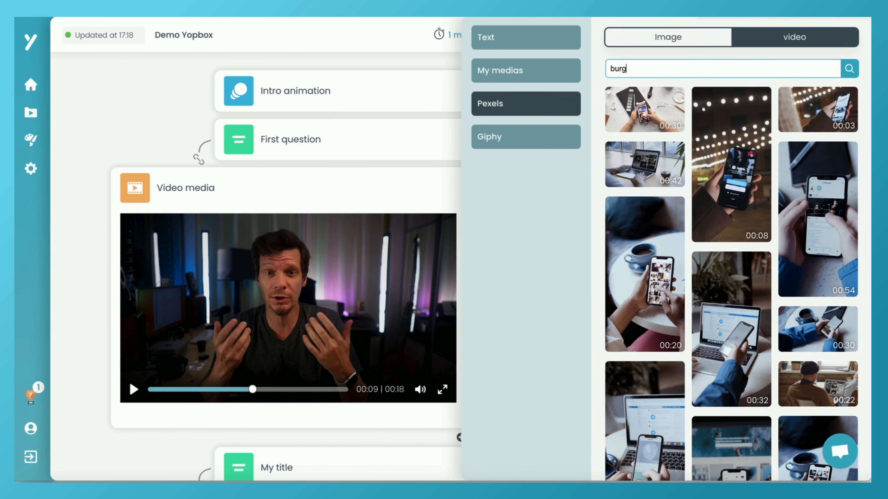
pyautogui.write('er')
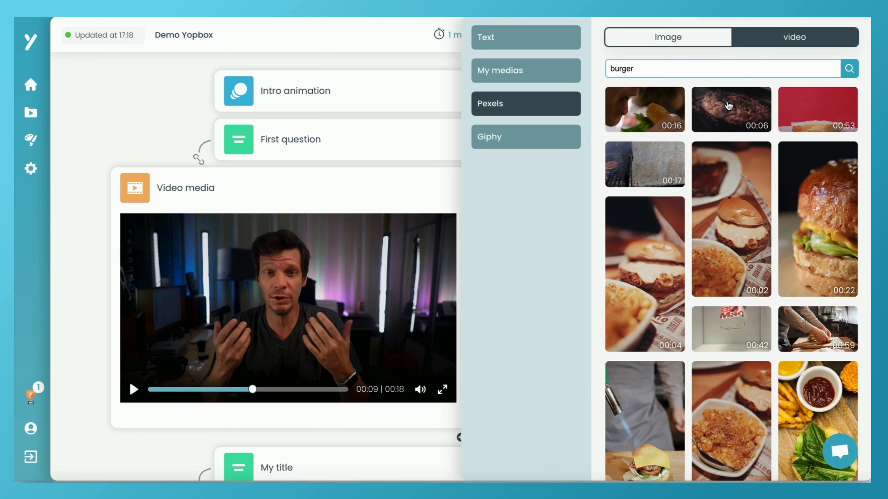
# - Choose the 6-second grilled meat clip, set its start to 00:01, and add it as the passage's overlay
pyautogui.click(728, 106)
pyautogui.click(764, 224)
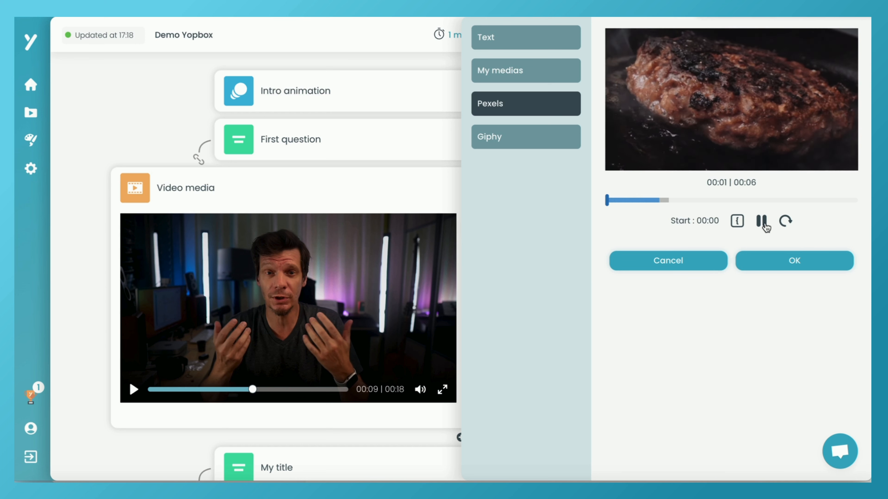
pyautogui.click(764, 224)
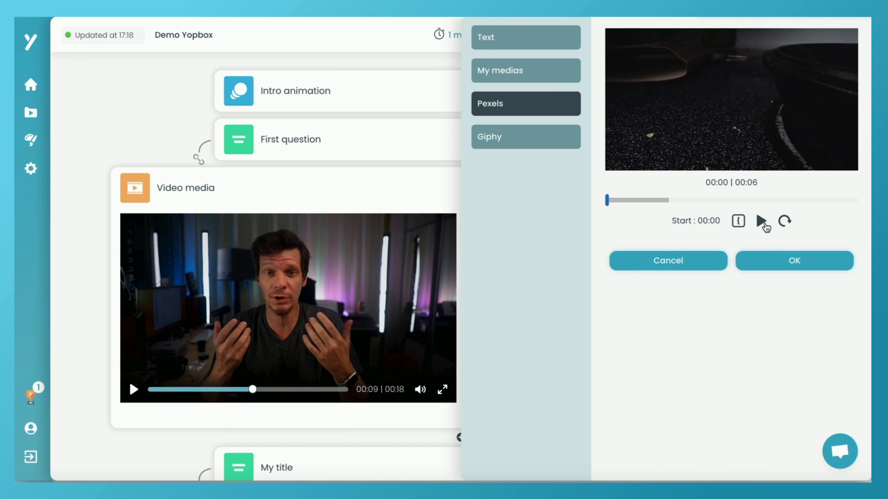
pyautogui.click(643, 202)
pyautogui.click(682, 201)
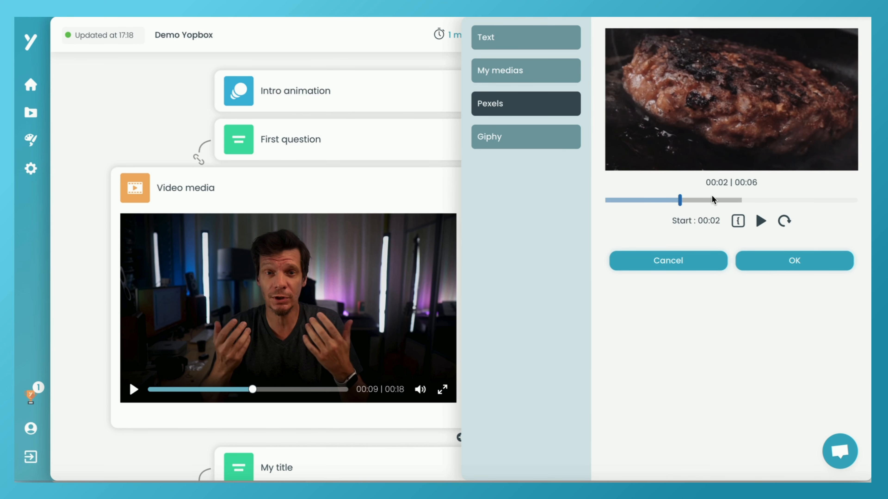
pyautogui.click(698, 202)
pyautogui.click(642, 202)
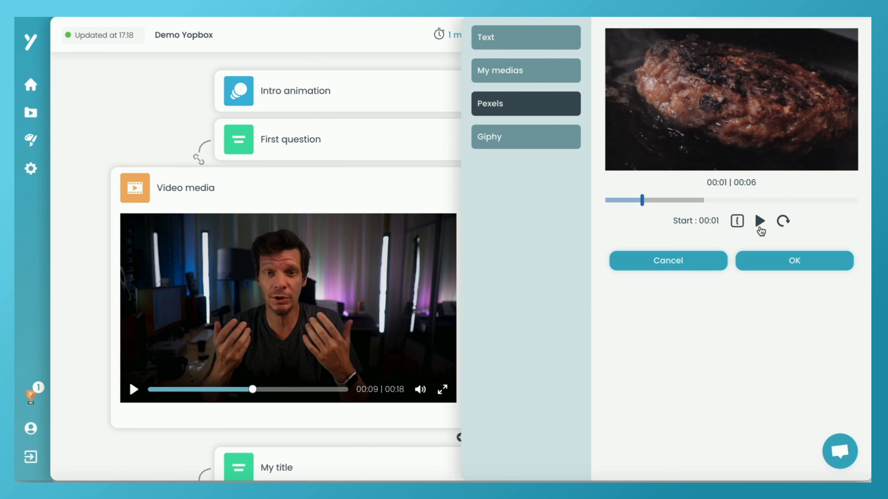
pyautogui.click(778, 259)
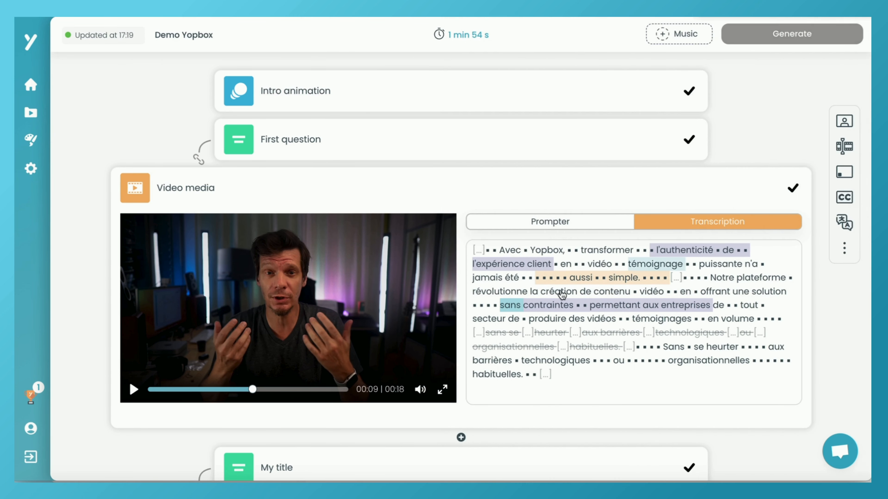
# - Play the video from the word "vidéo" to preview the burger clip overlay
pyautogui.click(648, 293)
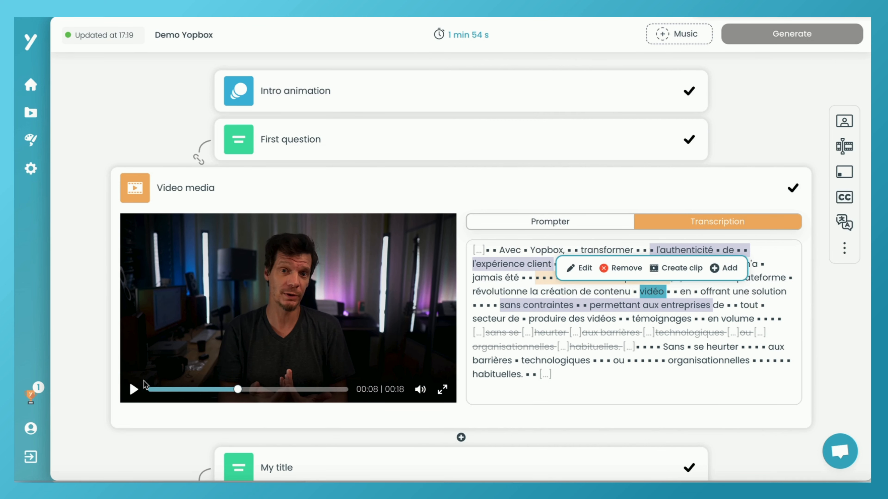
pyautogui.click(134, 389)
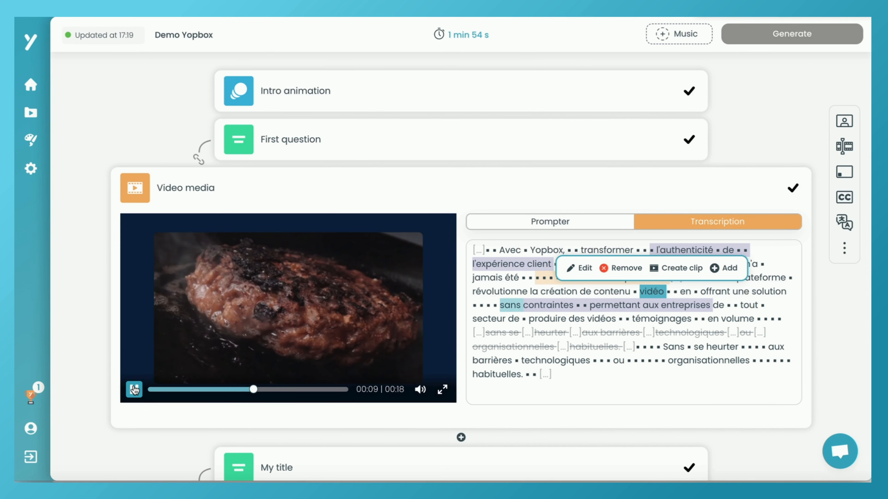
pyautogui.click(134, 389)
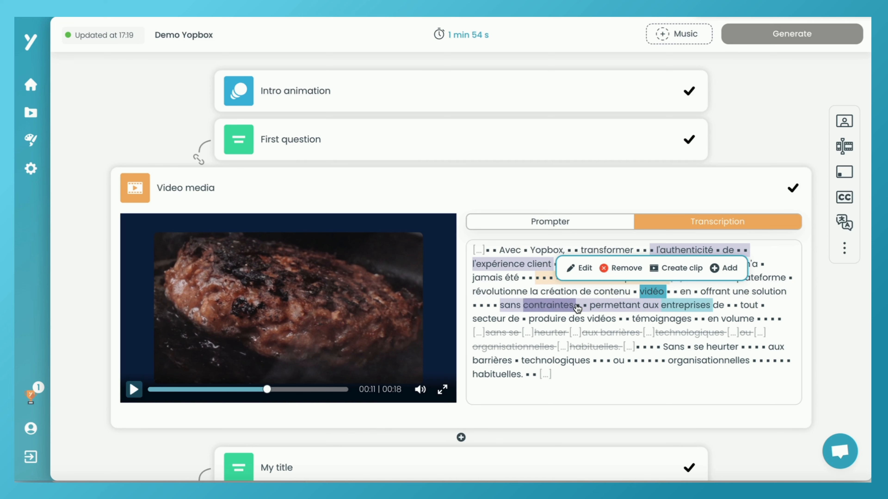
# - Play the edited video from the word "offrant" to the end, and return to its beginning for a full-screen view
pyautogui.click(552, 314)
pyautogui.click(686, 281)
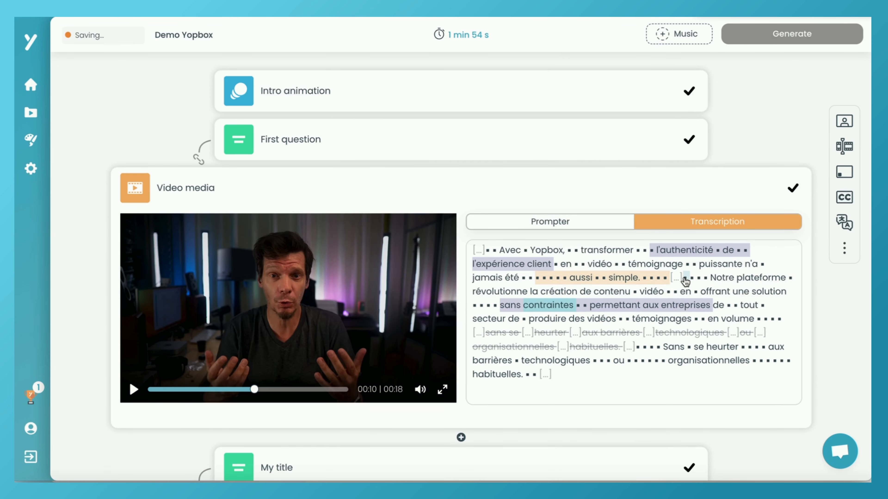
pyautogui.click(711, 291)
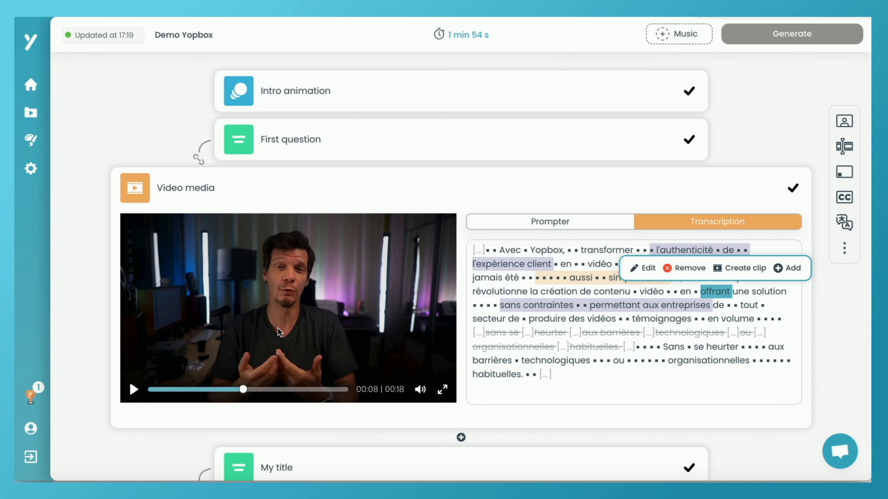
pyautogui.click(135, 389)
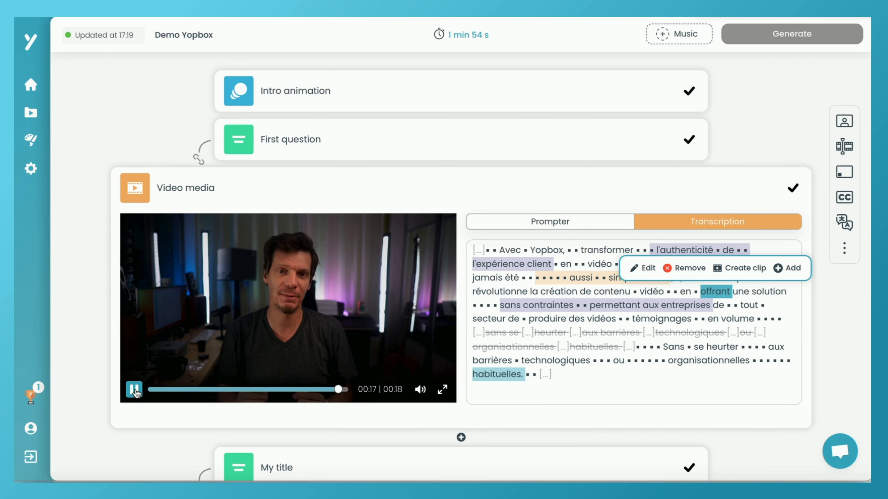
pyautogui.click(491, 250)
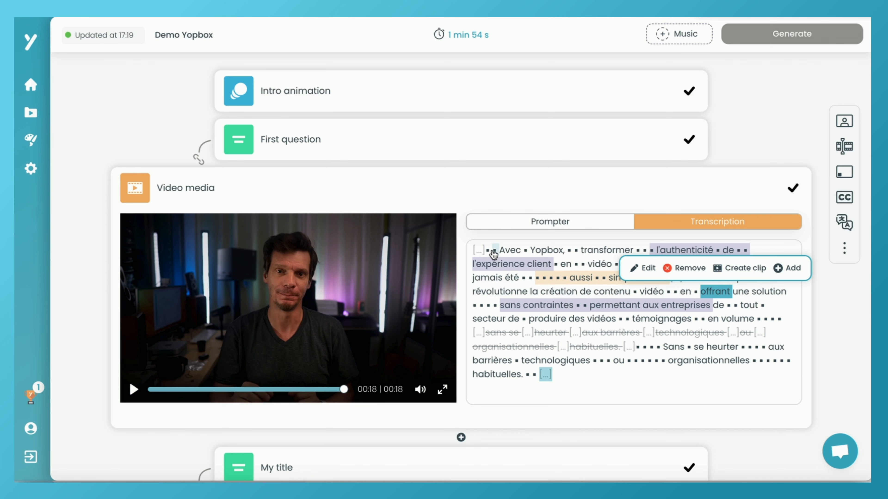
pyautogui.click(443, 389)
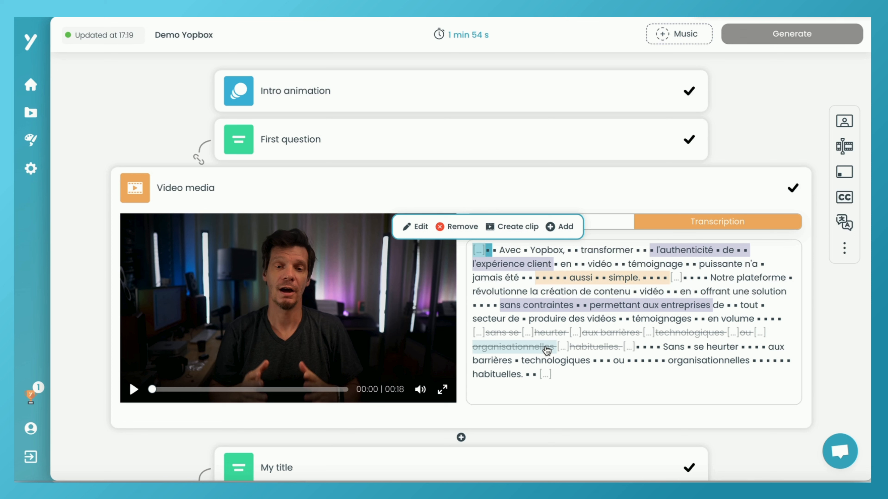
# - Upload a video file into the media block whose prompter text begins "Conçu pour maximiser l'efficacité"
pyautogui.scroll(-8, 547, 349)
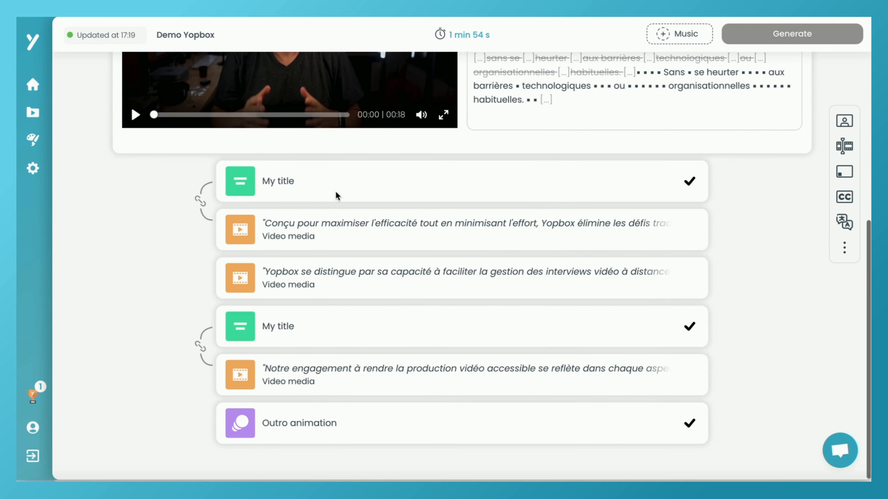
pyautogui.click(450, 234)
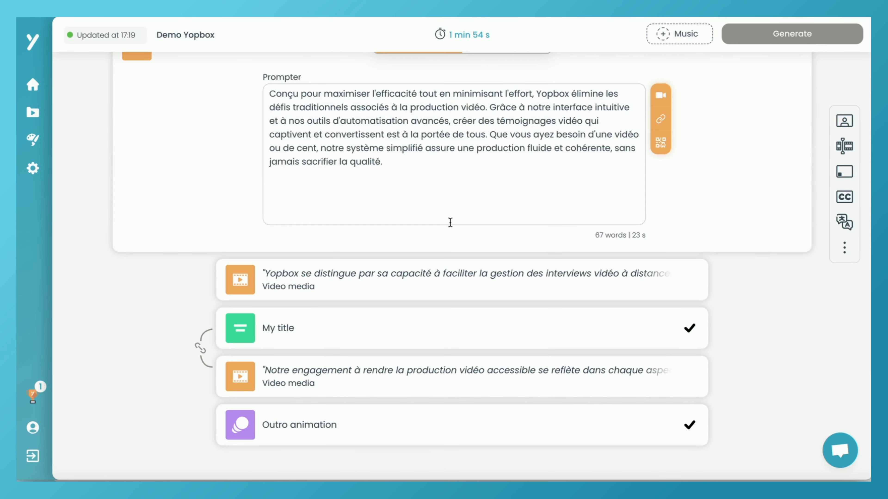
pyautogui.scroll(6, 452, 173)
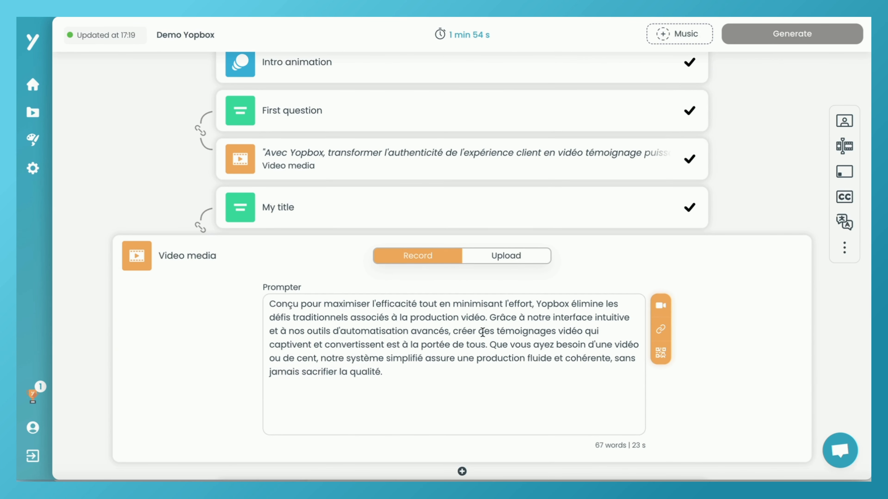
pyautogui.click(506, 256)
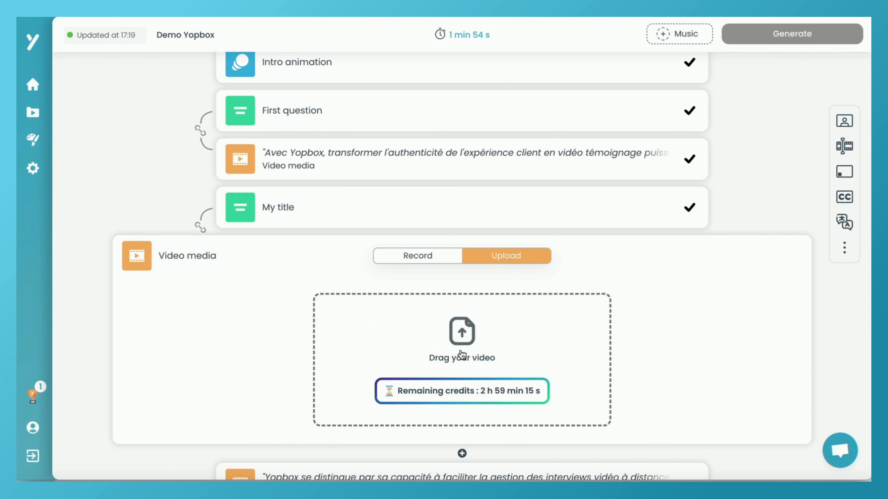
pyautogui.click(462, 336)
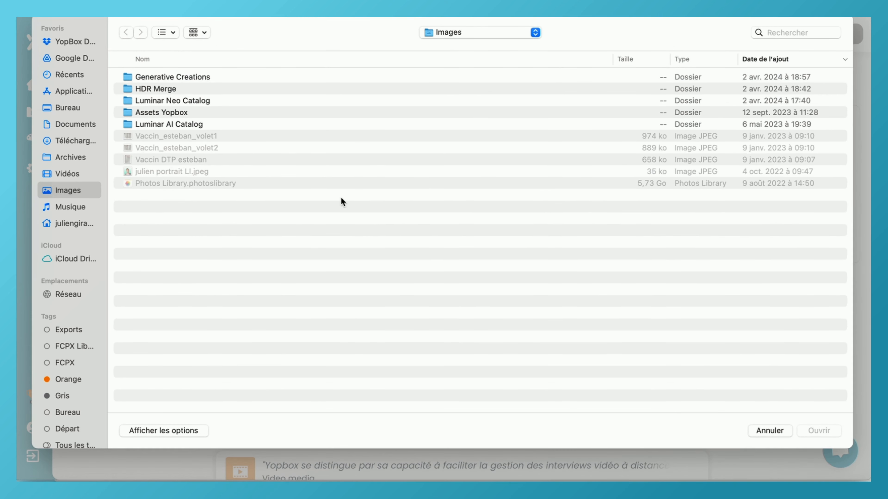
pyautogui.click(819, 431)
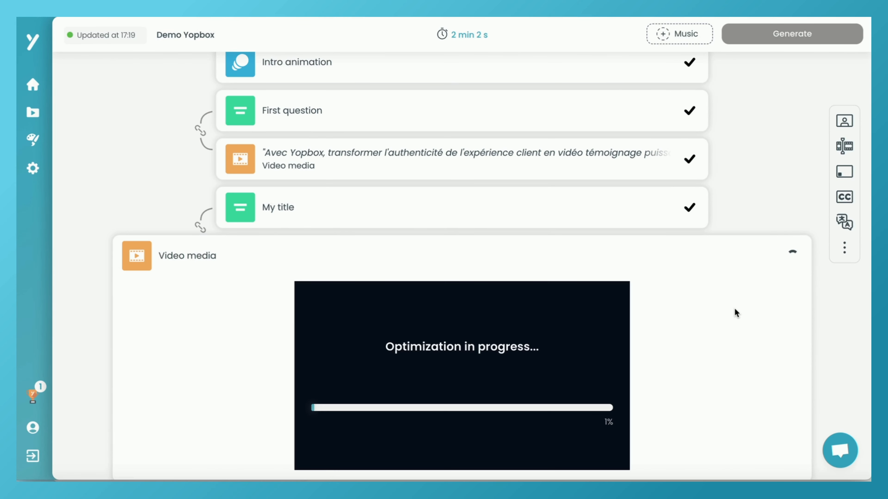
pyautogui.scroll(-2, 503, 333)
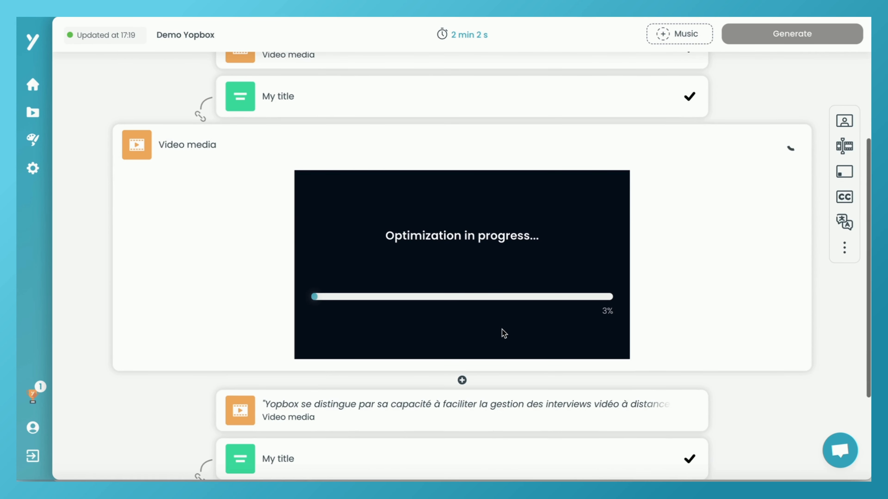
pyautogui.scroll(1, 504, 333)
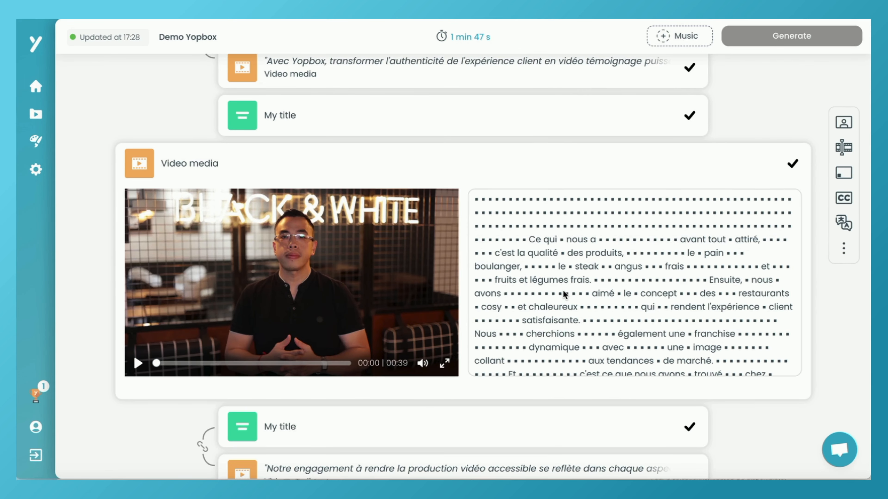
# - Look through the uploaded video's transcription, including its silence markers, and play the unedited footage from its beginning
pyautogui.scroll(-4, 579, 284)
pyautogui.scroll(4, 580, 283)
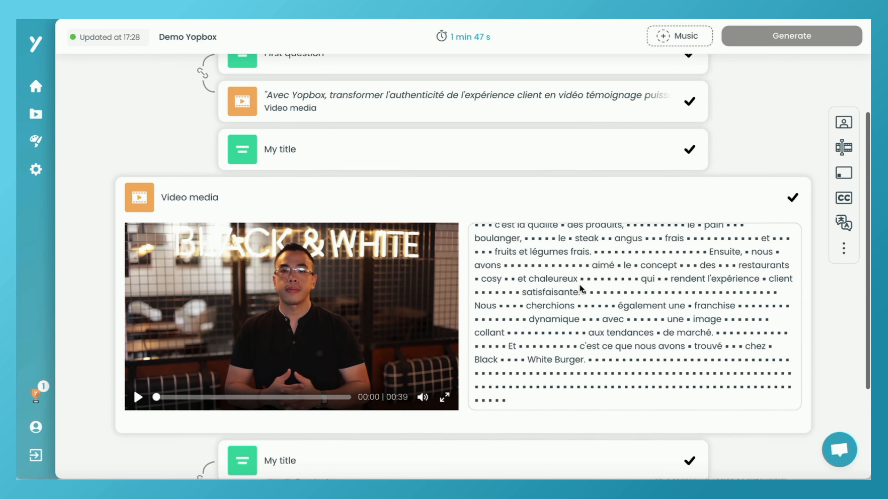
pyautogui.scroll(5, 579, 284)
pyautogui.scroll(-4, 579, 284)
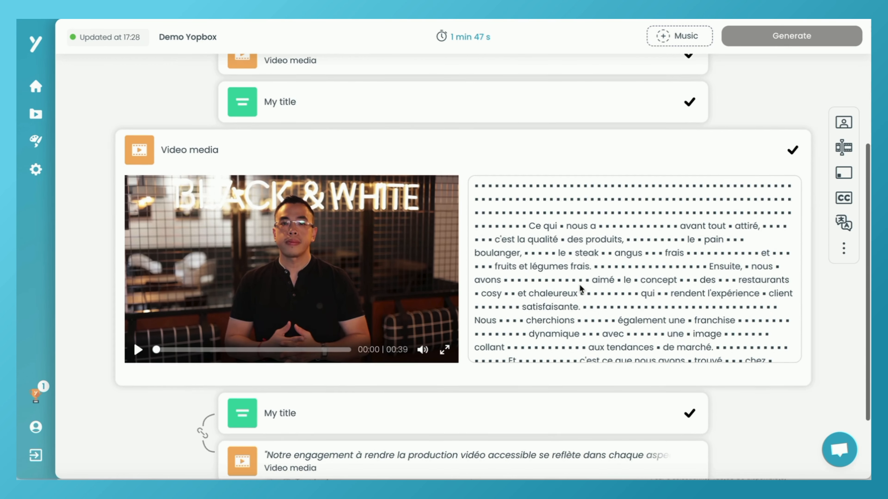
pyautogui.scroll(-2, 579, 284)
pyautogui.scroll(2, 579, 284)
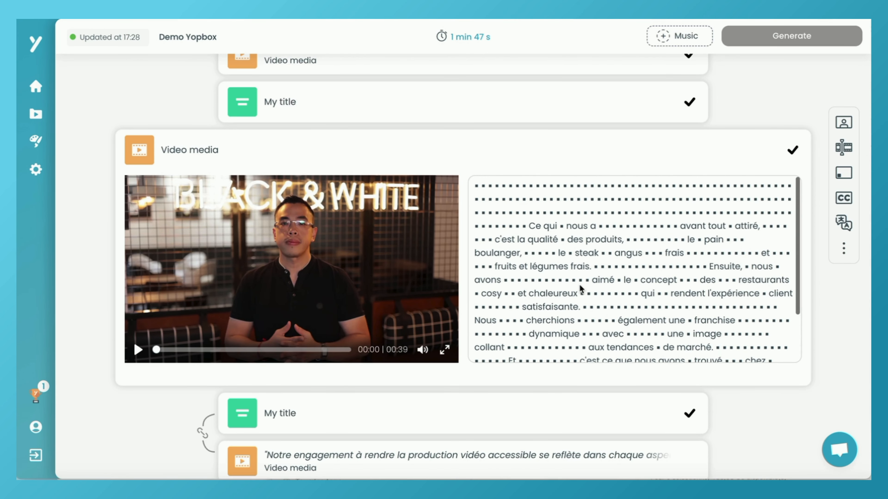
pyautogui.scroll(-1, 579, 284)
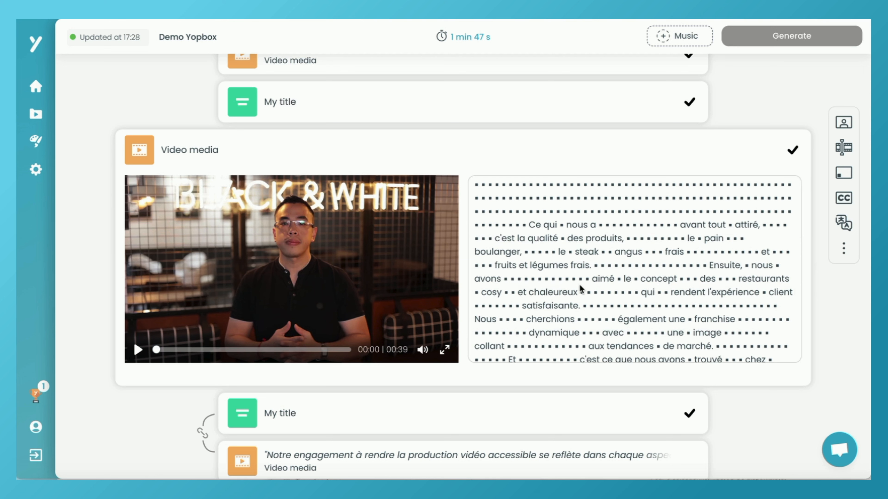
pyautogui.click(484, 185)
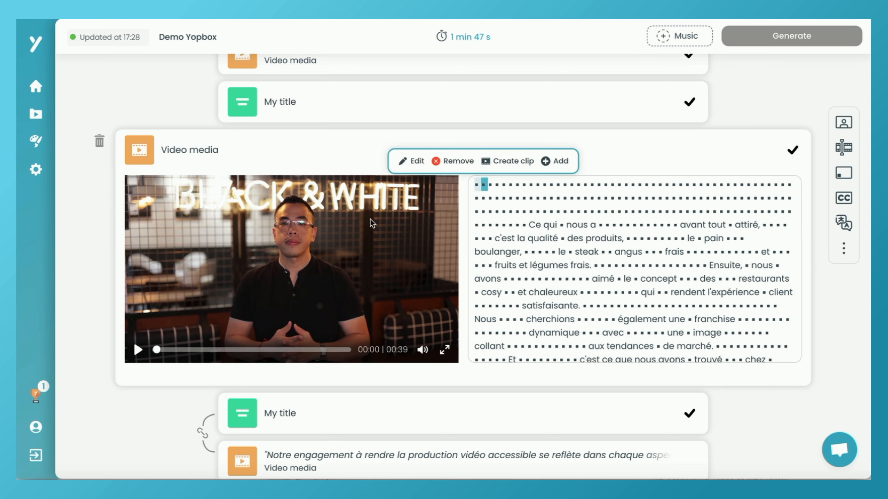
pyautogui.click(139, 350)
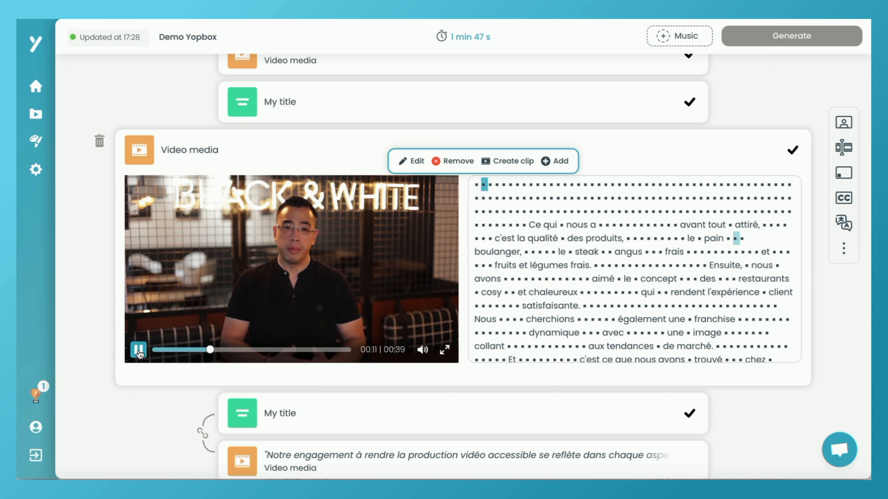
pyautogui.click(139, 350)
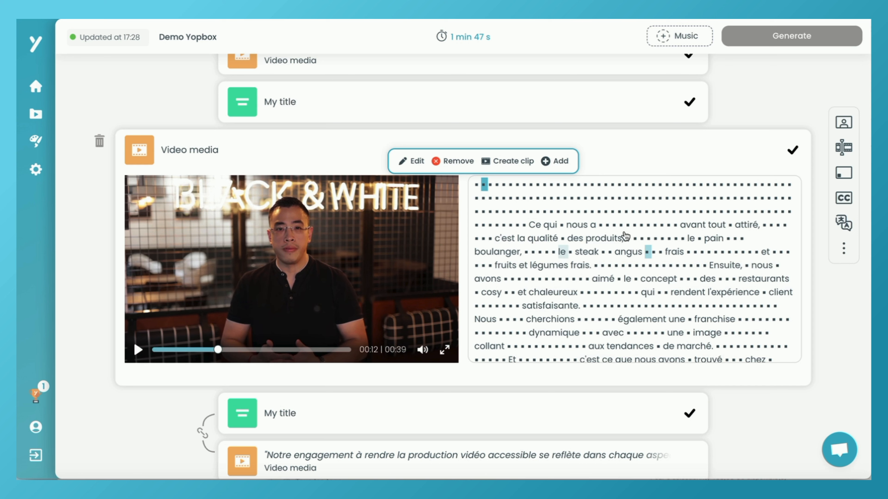
# - Apply the Dynamic editing preset to the uploaded video and play the result from its beginning
pyautogui.click(847, 154)
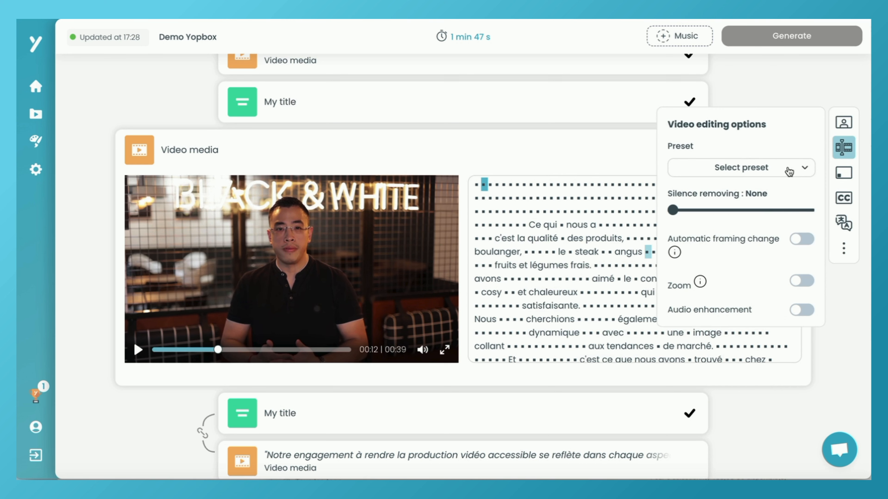
pyautogui.click(790, 170)
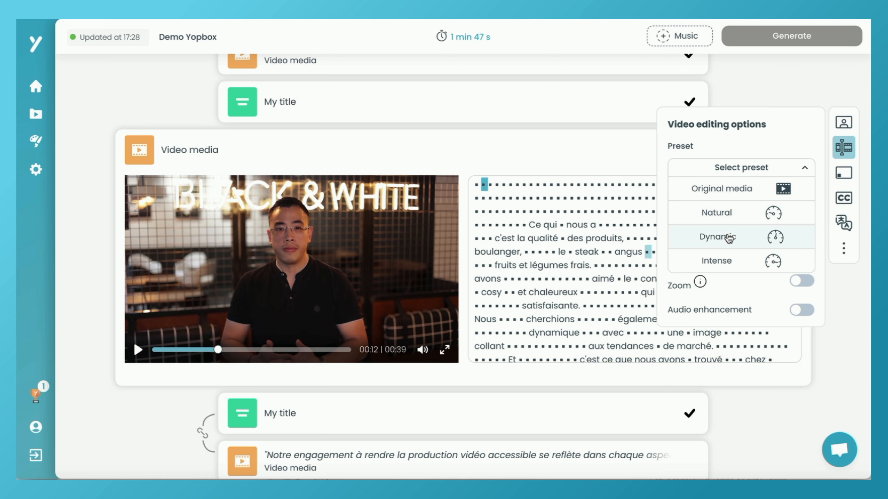
pyautogui.click(729, 237)
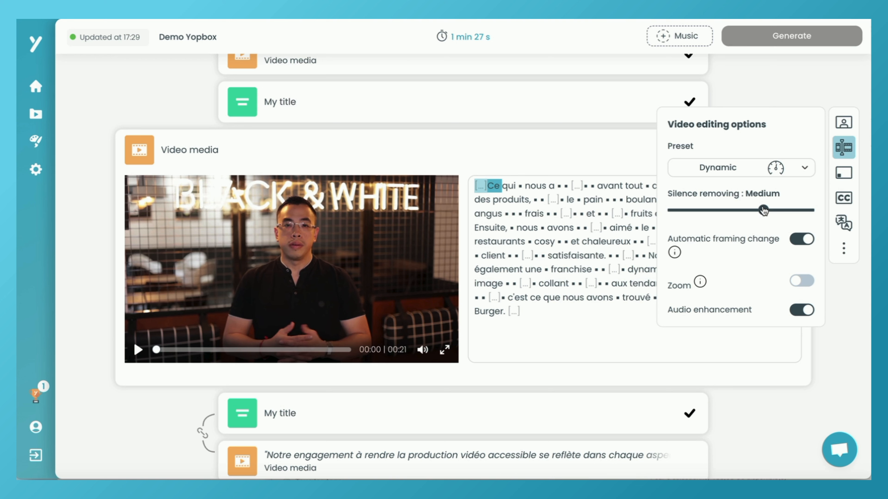
pyautogui.click(525, 156)
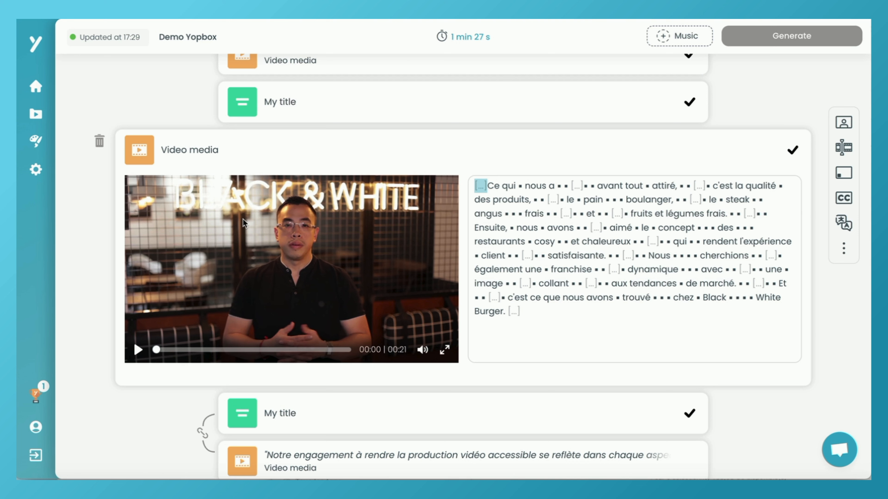
pyautogui.click(137, 349)
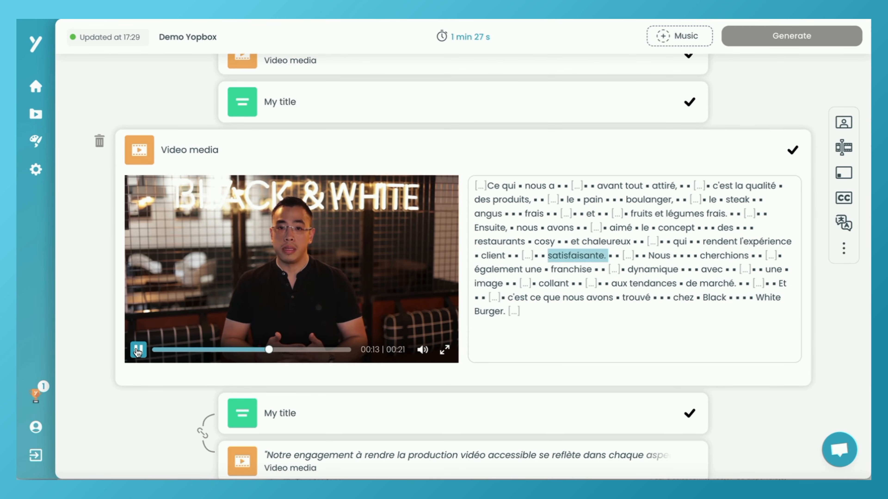
pyautogui.click(138, 351)
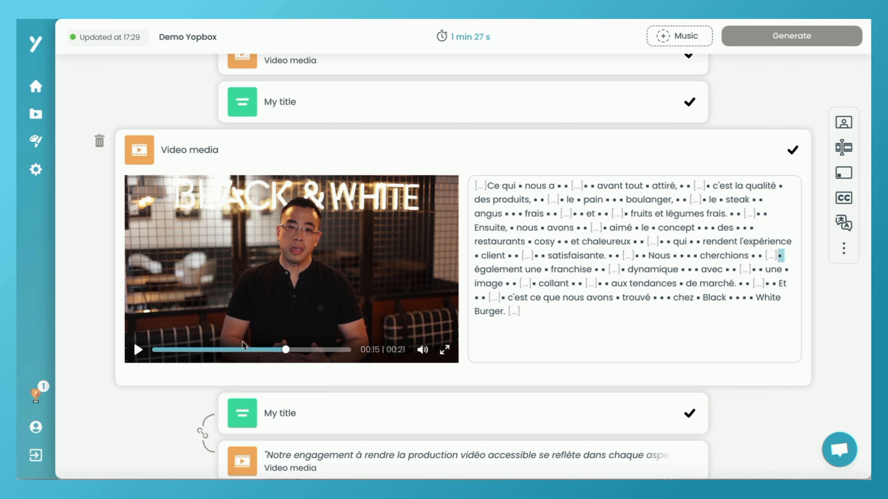
# - Create a separate clip from the transcription passage running from "Nous cherchions" to "White Burger."
pyautogui.click(551, 333)
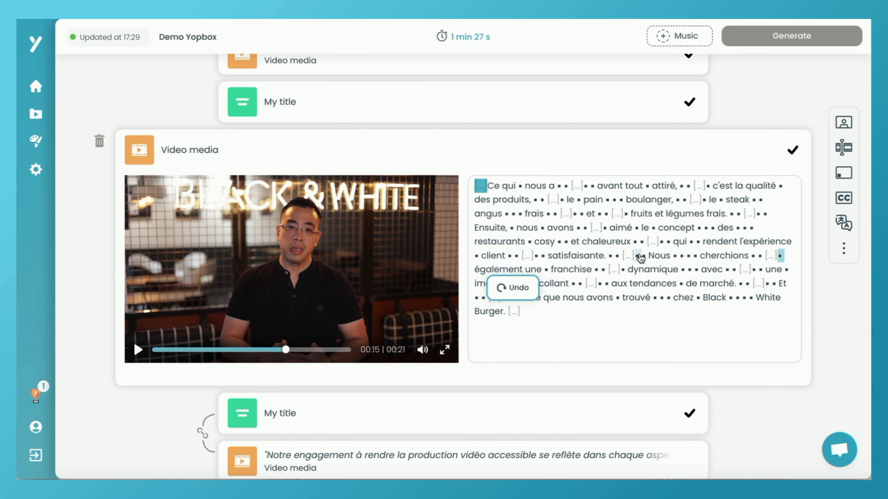
pyautogui.click(645, 257)
pyautogui.moveTo(645, 257); pyautogui.dragTo(502, 317)
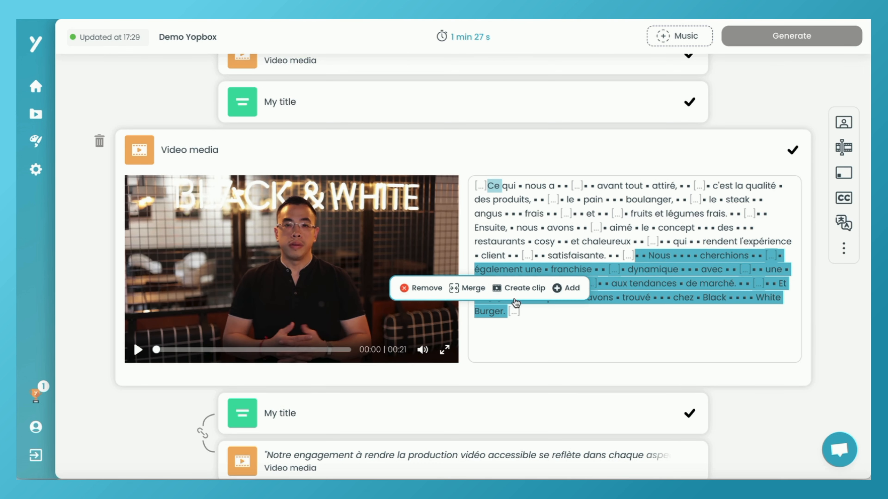
pyautogui.click(524, 288)
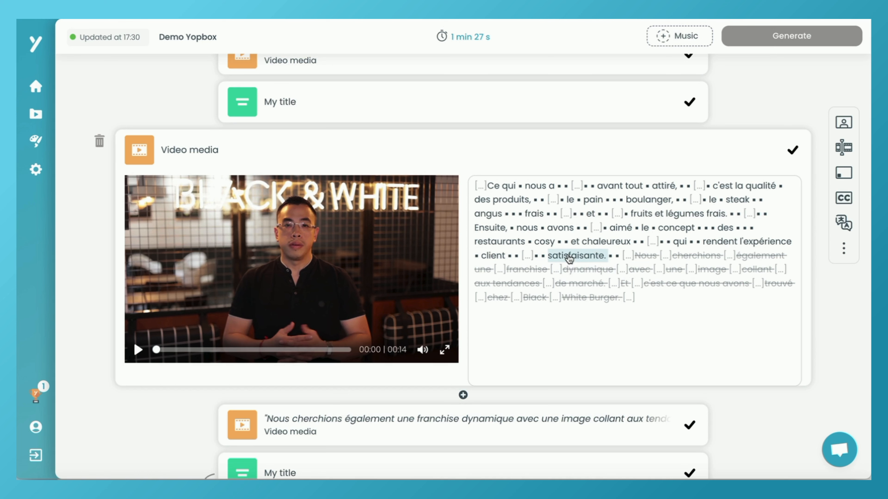
# - Open the clip beginning "Nous cherchions" and play its opening words as a preview
pyautogui.click(585, 243)
pyautogui.click(138, 350)
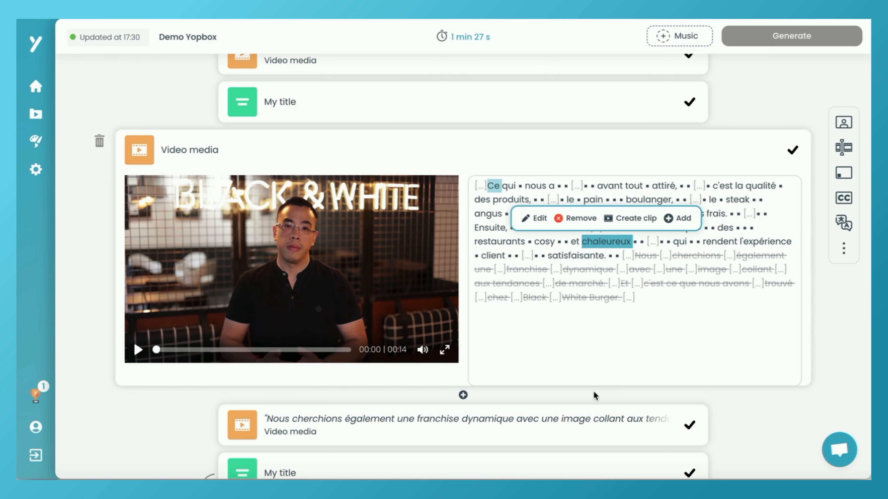
pyautogui.click(582, 420)
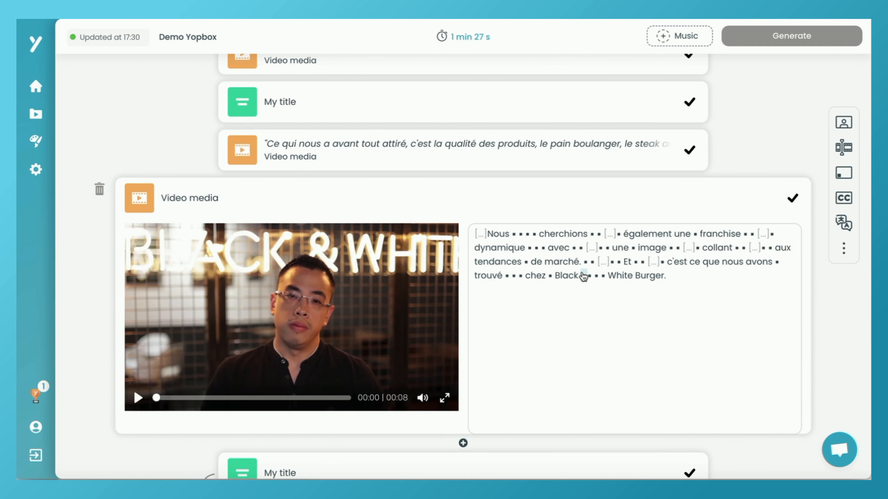
pyautogui.click(138, 398)
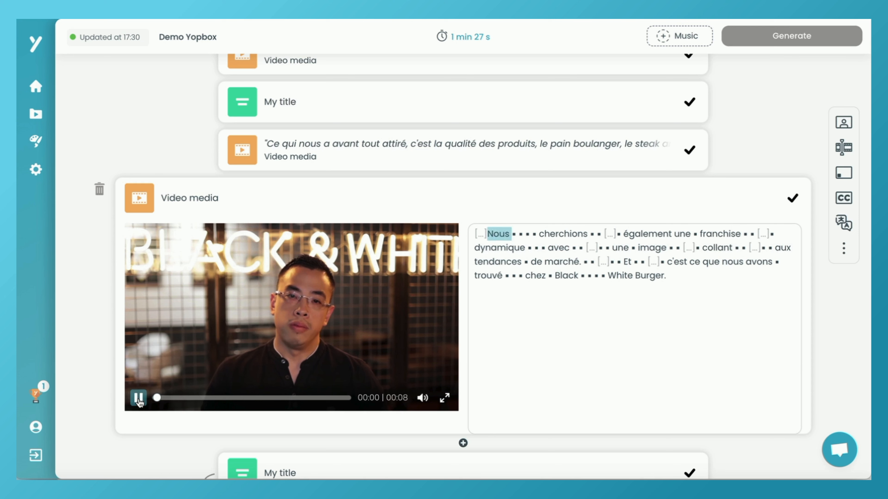
pyautogui.click(138, 398)
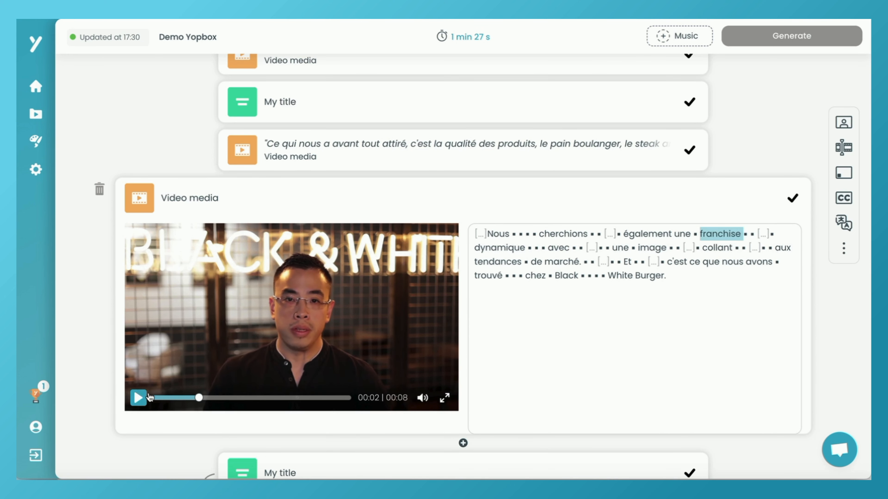
# - Insert a title animation between the "Ce qui nous a" and "Nous cherchions" clips, with the text "Nouvelle question"
pyautogui.click(463, 179)
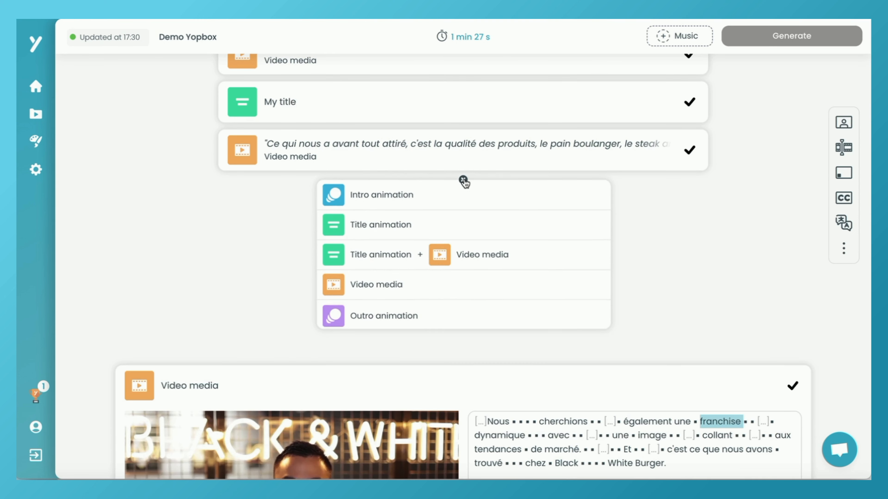
pyautogui.click(406, 229)
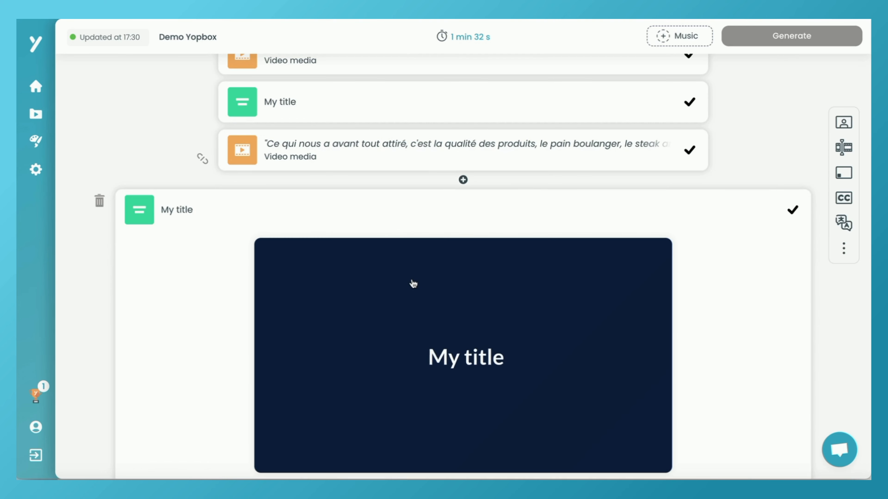
pyautogui.scroll(-5, 412, 284)
pyautogui.click(389, 307)
pyautogui.doubleClick(389, 307)
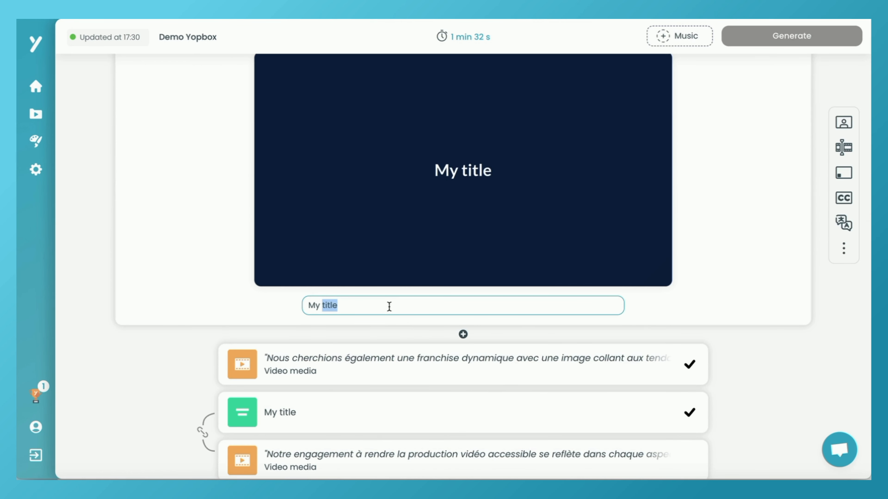
pyautogui.tripleClick(389, 307)
pyautogui.write('Nouvelle question')
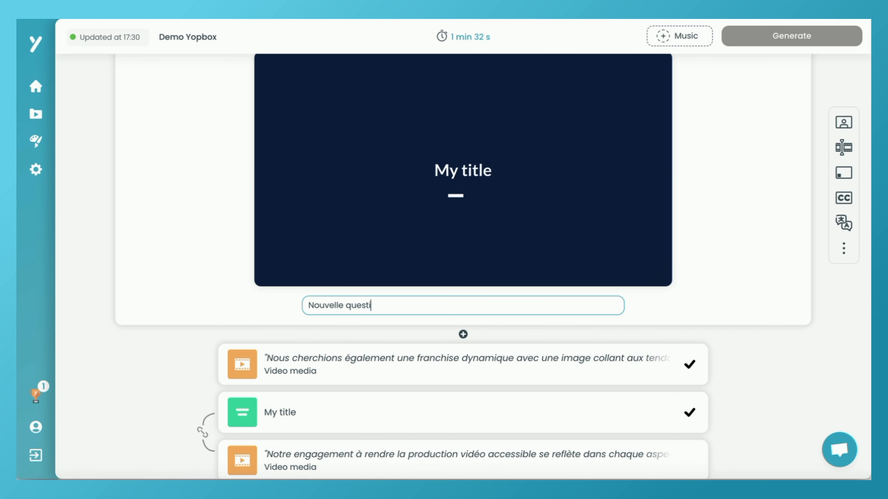
pyautogui.click(227, 267)
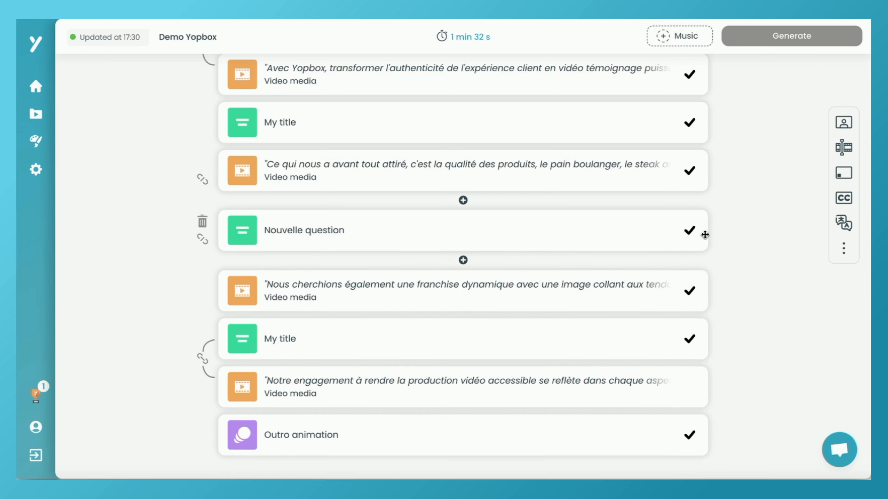
# - Choose the Emotion mood from the music library as the project's background music
pyautogui.scroll(2, 703, 234)
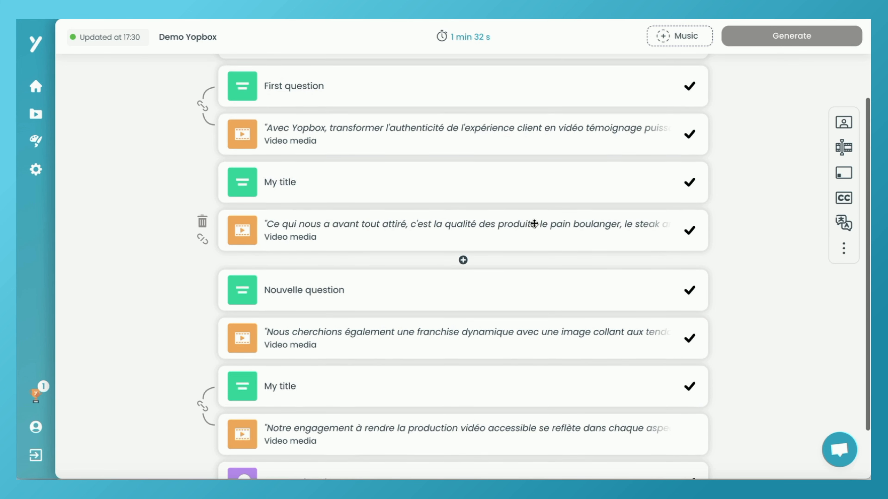
pyautogui.scroll(2, 534, 224)
pyautogui.scroll(-4, 535, 224)
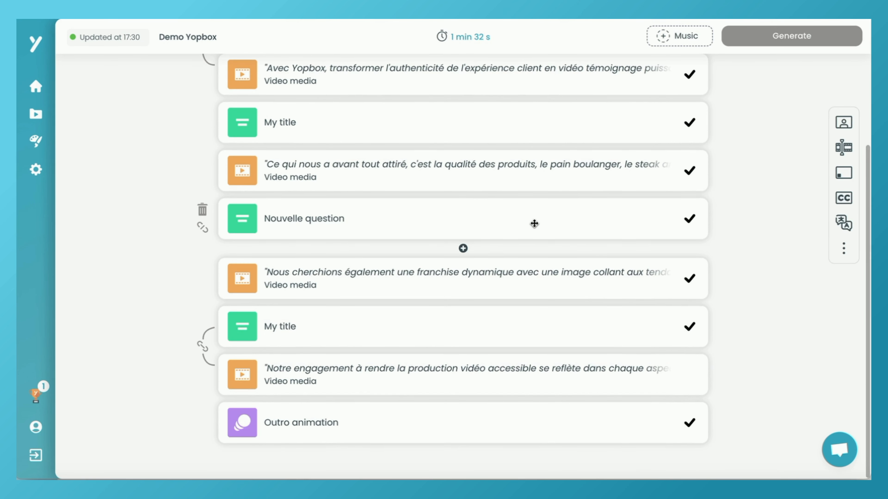
pyautogui.scroll(3, 534, 224)
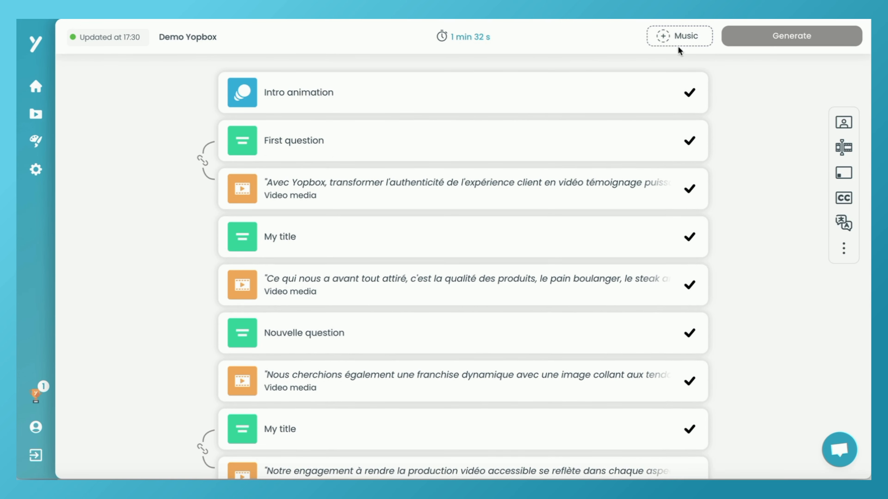
pyautogui.click(682, 38)
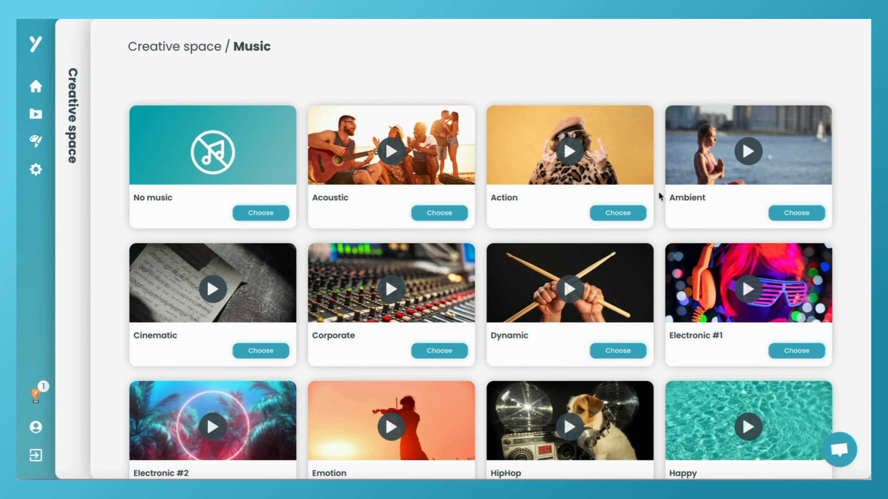
pyautogui.scroll(-5, 659, 194)
pyautogui.scroll(2, 660, 195)
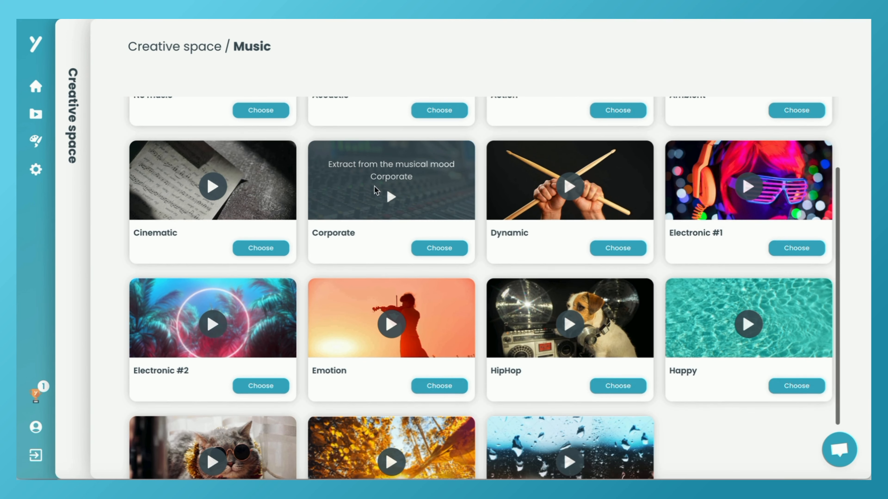
pyautogui.scroll(3, 213, 189)
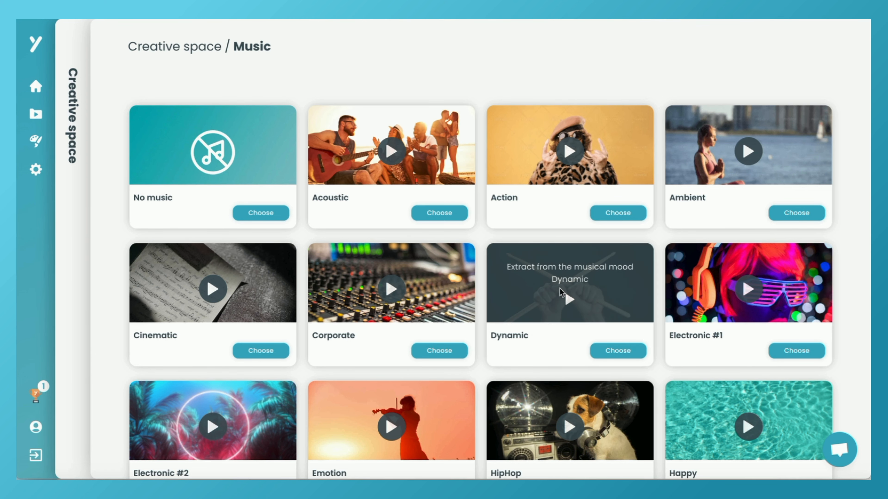
pyautogui.scroll(-3, 560, 292)
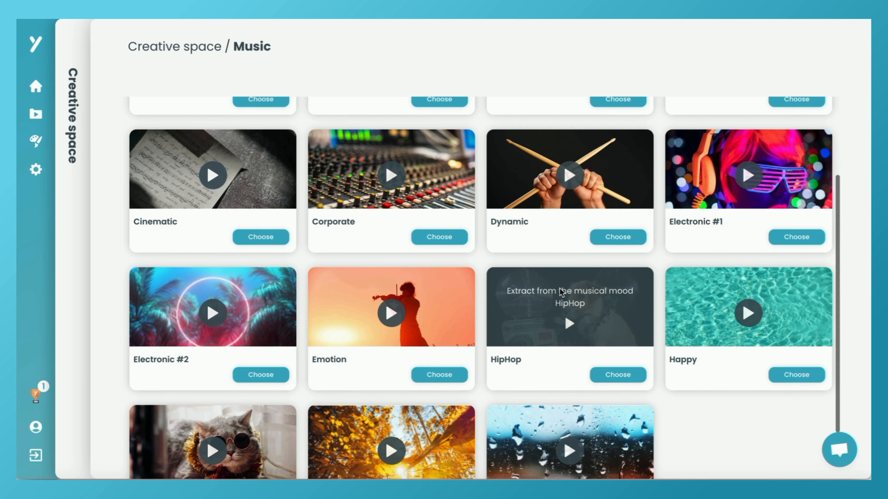
pyautogui.scroll(-1, 560, 292)
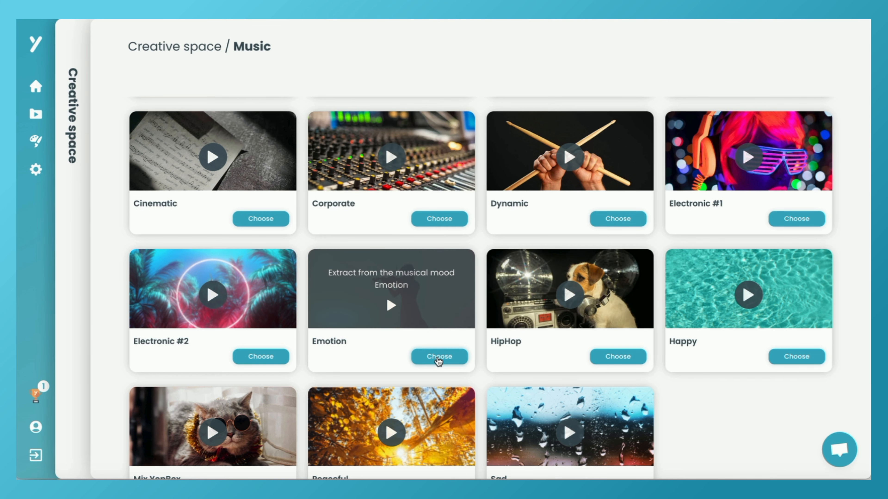
pyautogui.click(438, 361)
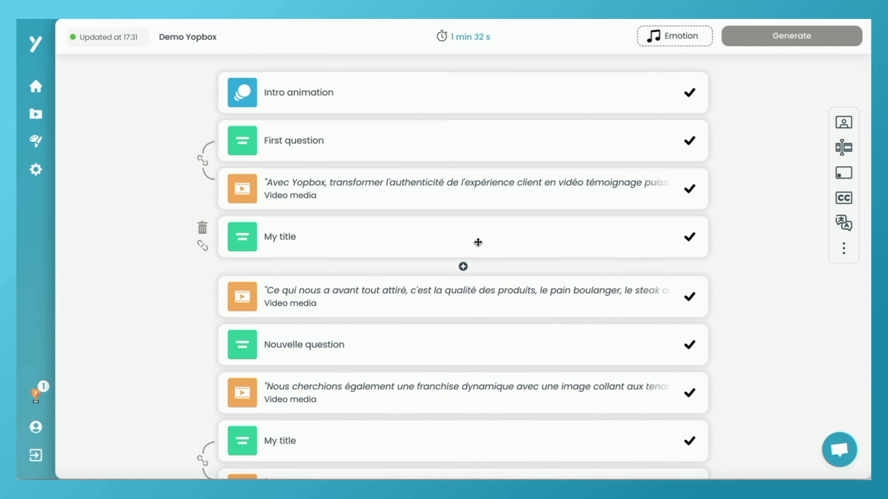
pyautogui.scroll(-2, 477, 242)
pyautogui.scroll(2, 478, 243)
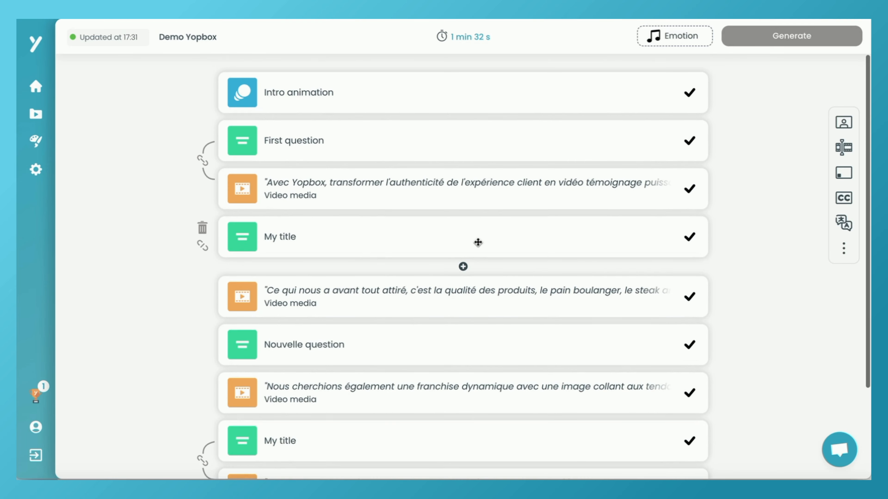
# - Check the contents of the intro animation and the "Avec Yopbox" video clip, and collapse both blocks
pyautogui.click(473, 98)
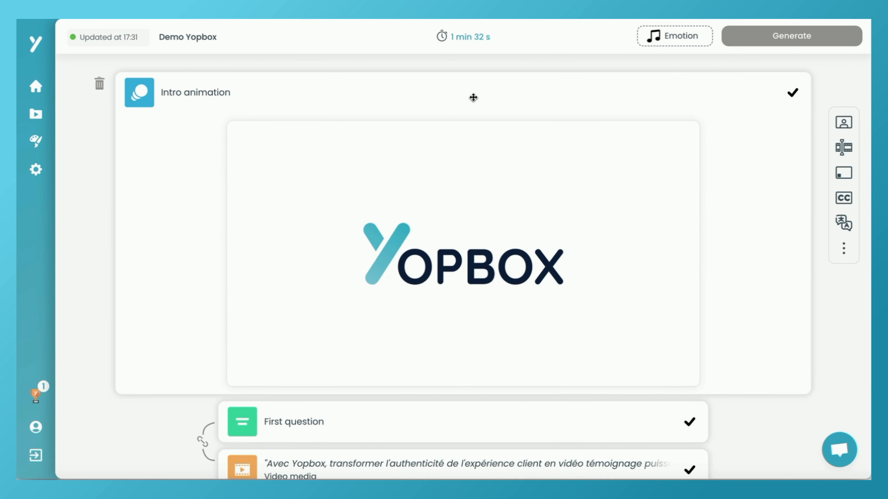
pyautogui.click(452, 456)
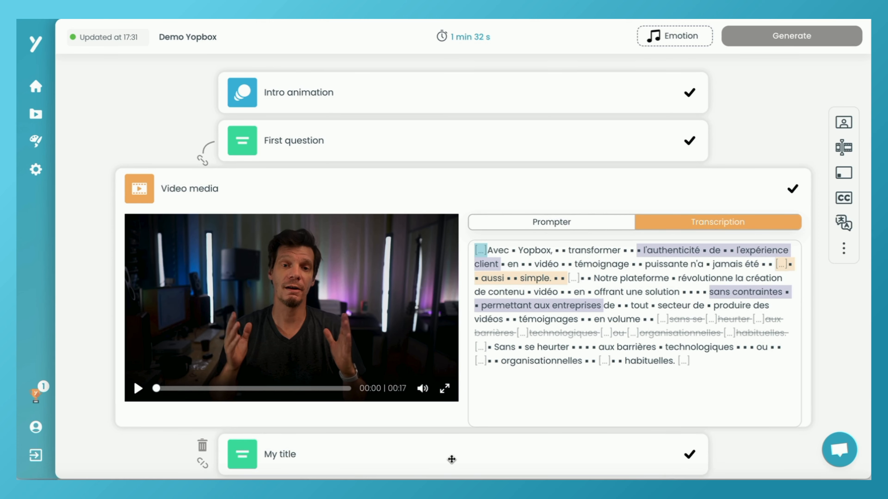
pyautogui.click(143, 160)
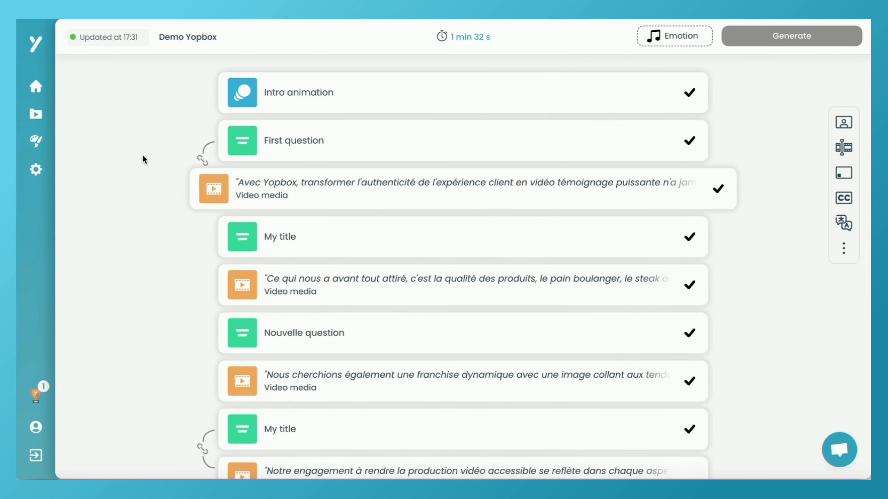
# - Delete the last "My title" block and its linked "Notre engagement" video clip just before the outro animation
pyautogui.scroll(-3, 377, 251)
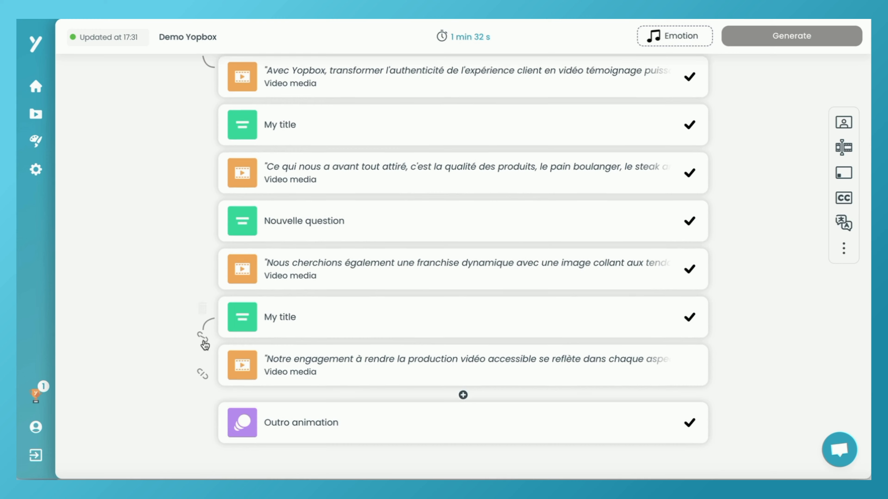
pyautogui.click(203, 317)
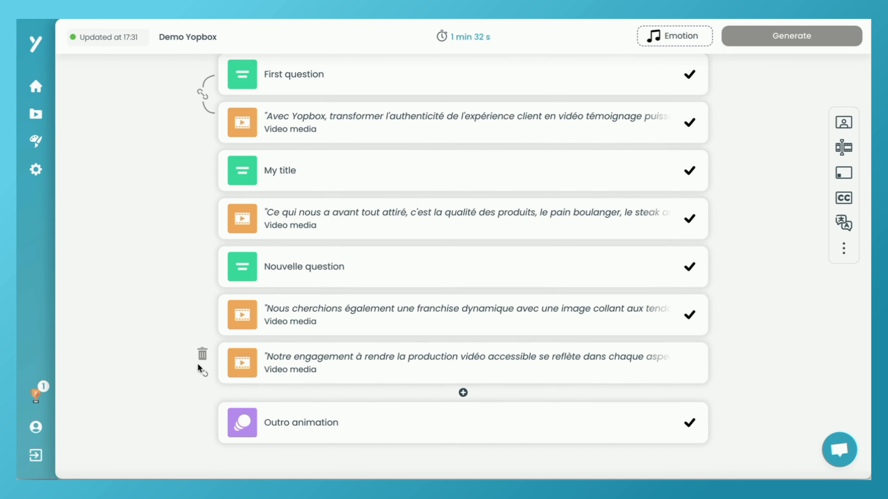
pyautogui.click(203, 357)
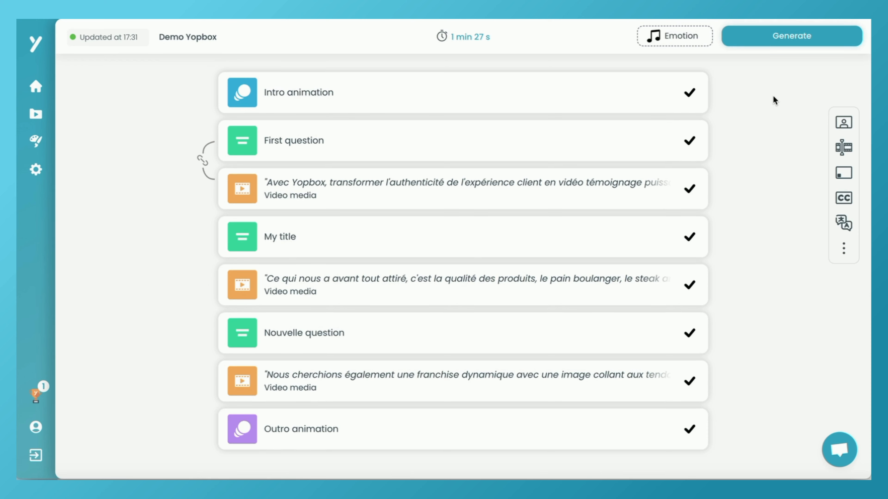
# - Generate the Demo Yopbox video and play the finished version from the list of videos
pyautogui.click(792, 38)
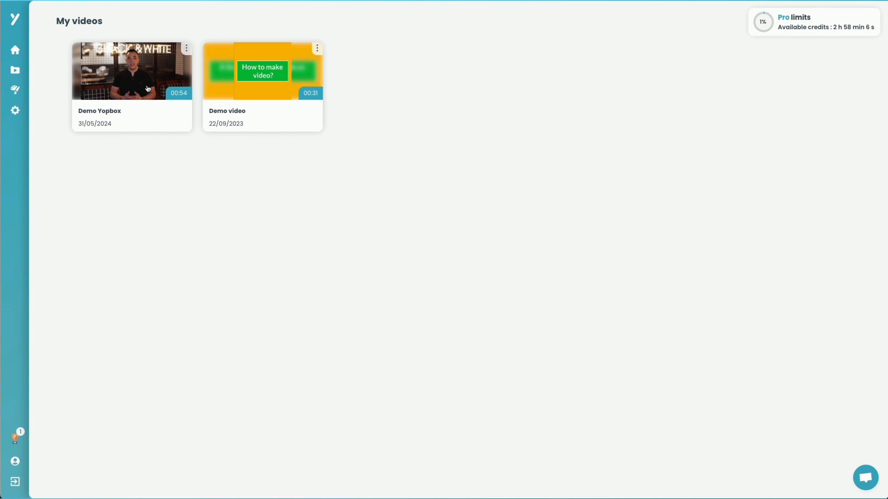
pyautogui.click(120, 75)
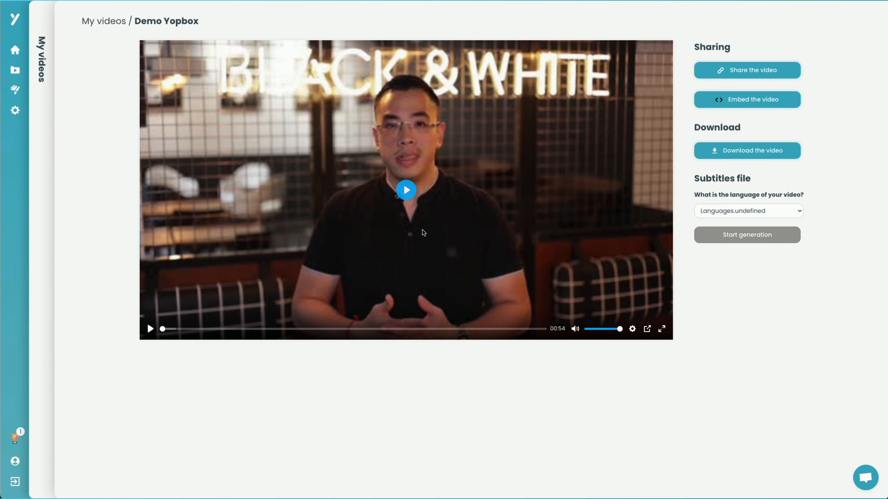
pyautogui.click(406, 191)
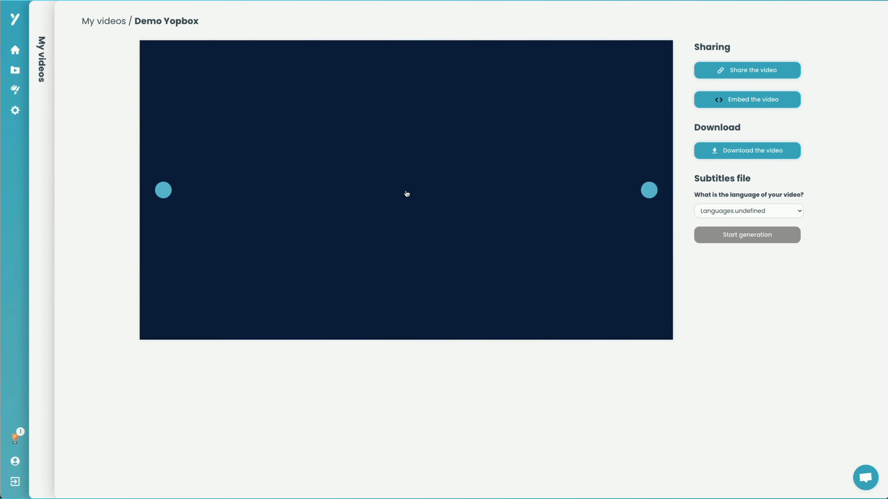